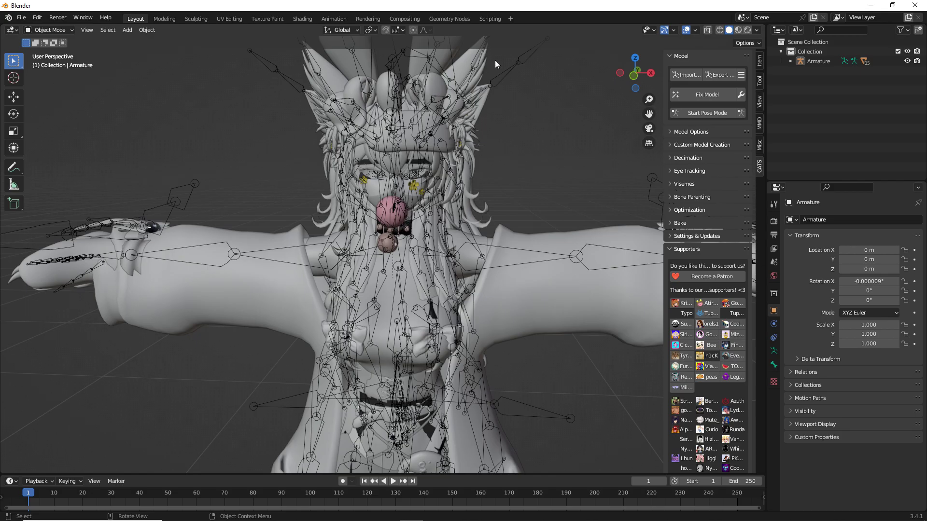
Import 'DuccHead BlendShape Update.fbx' from the Zila head edit folder with the CATS Import button.
{"action": "scroll", "coordinate": [492, 157], "scroll_direction": "down", "scroll_amount": 5}
{"action": "scroll", "coordinate": [494, 103], "scroll_direction": "up", "scroll_amount": 9}
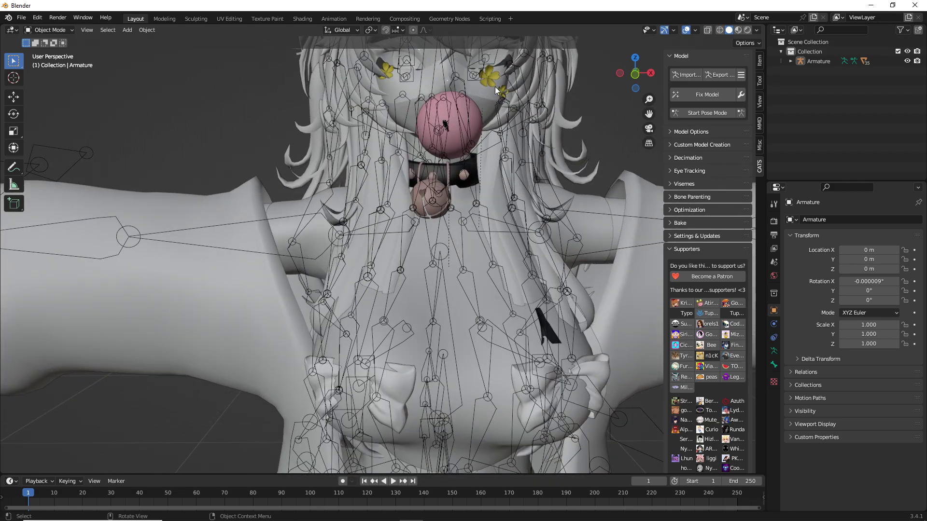
{"action": "middle_click_drag", "start_coordinate": [505, 68], "coordinate": [460, 187], "text": "alt"}
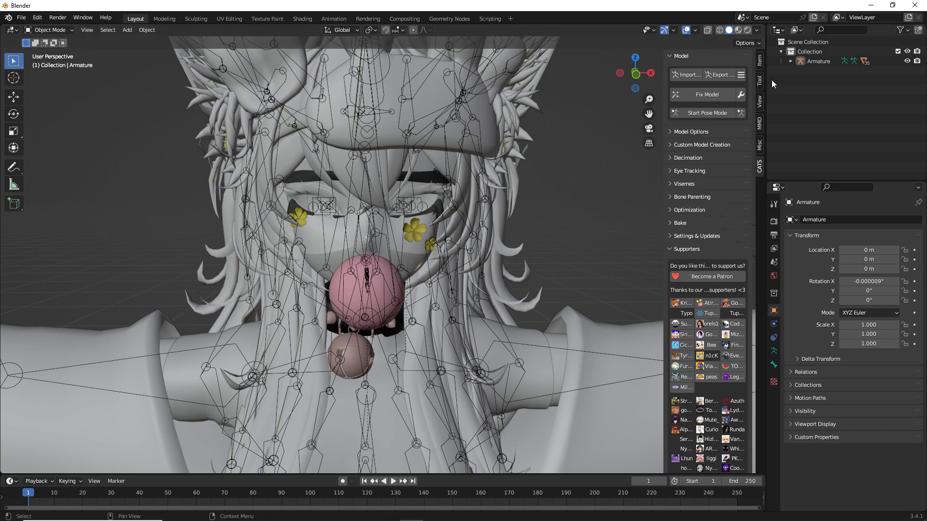
{"action": "scroll", "coordinate": [561, 115], "scroll_direction": "down", "scroll_amount": 3}
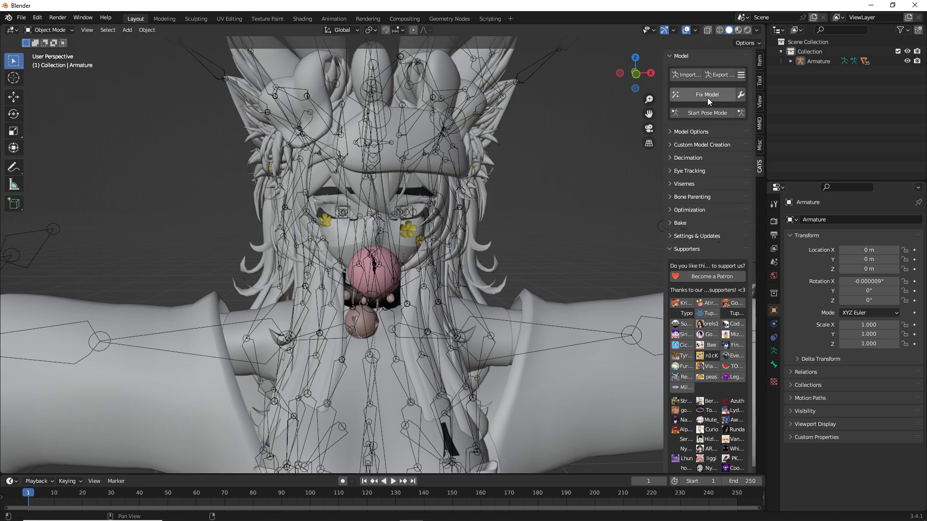
{"action": "left_click", "coordinate": [691, 77]}
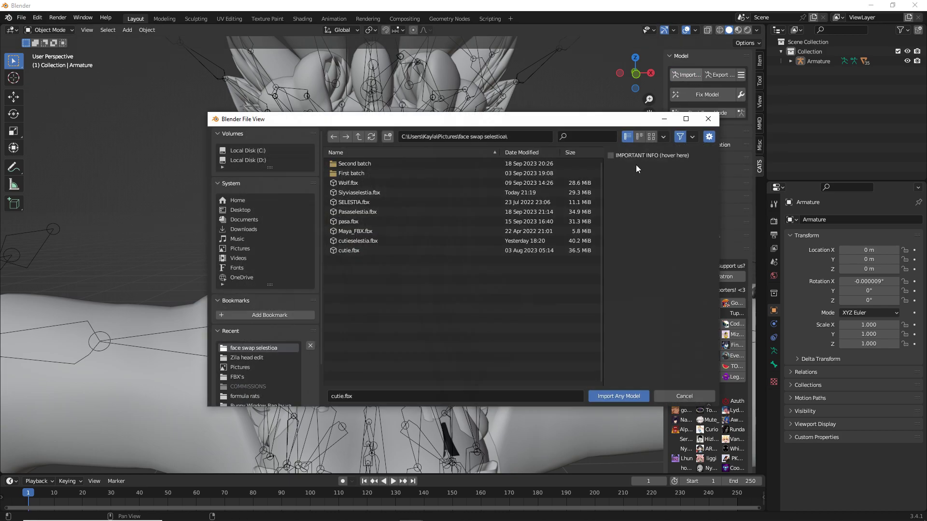
{"action": "left_click", "coordinate": [253, 358]}
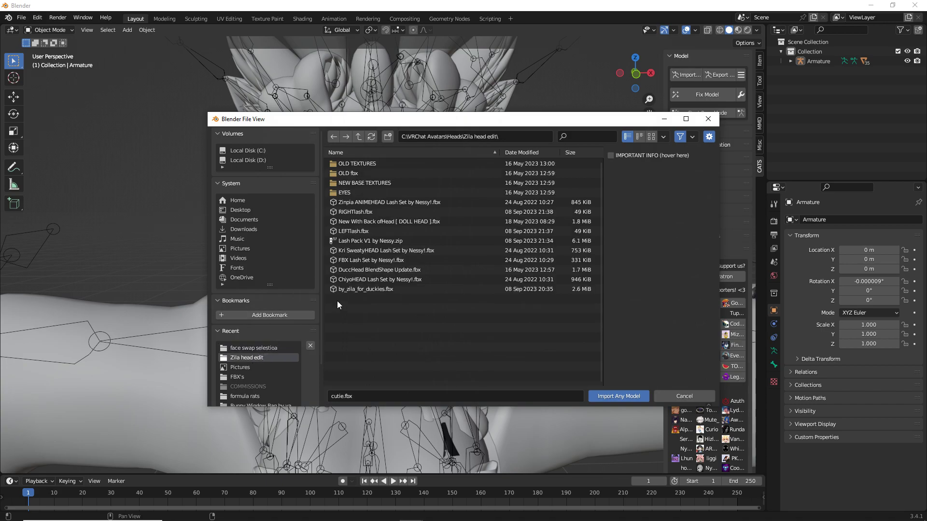
{"action": "double_click", "coordinate": [359, 271]}
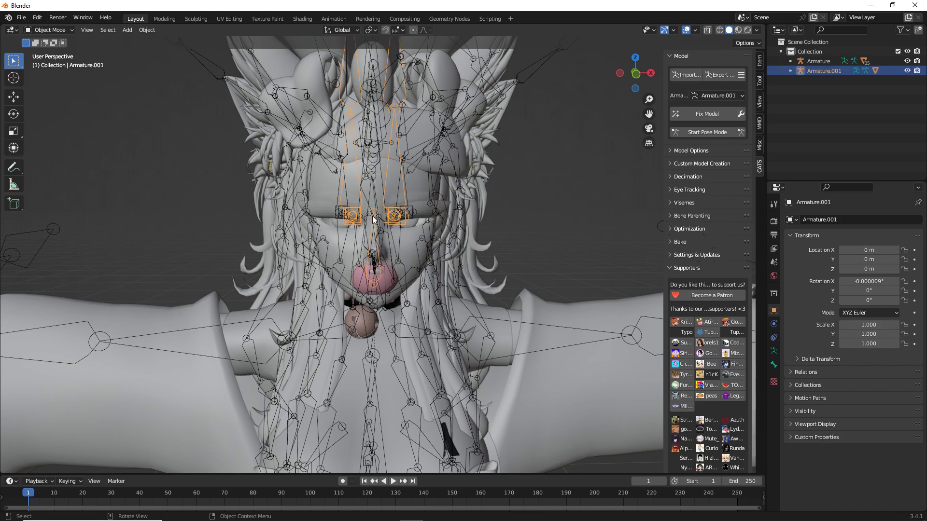
Hide Armature.001 and its Body child mesh using their eye icons in the Outliner.
{"action": "middle_click_drag", "start_coordinate": [373, 219], "coordinate": [393, 221]}
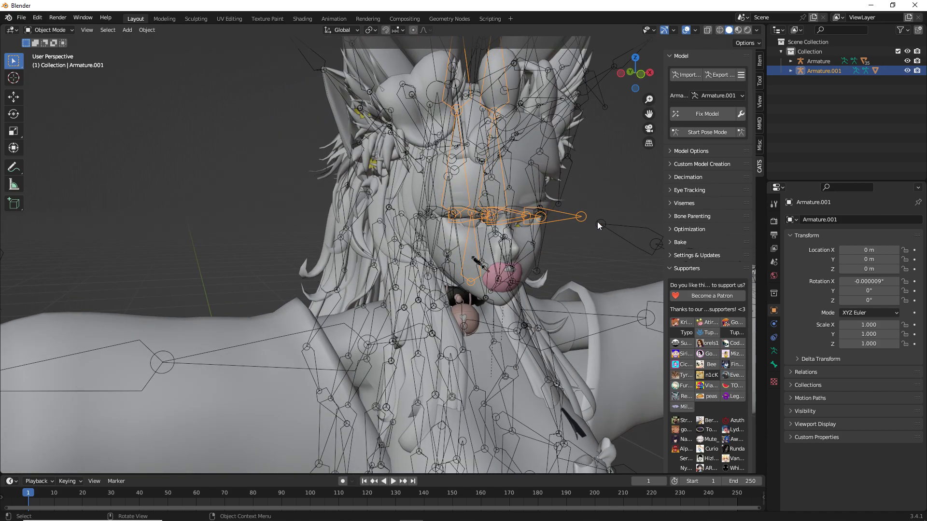
{"action": "left_click", "coordinate": [790, 70]}
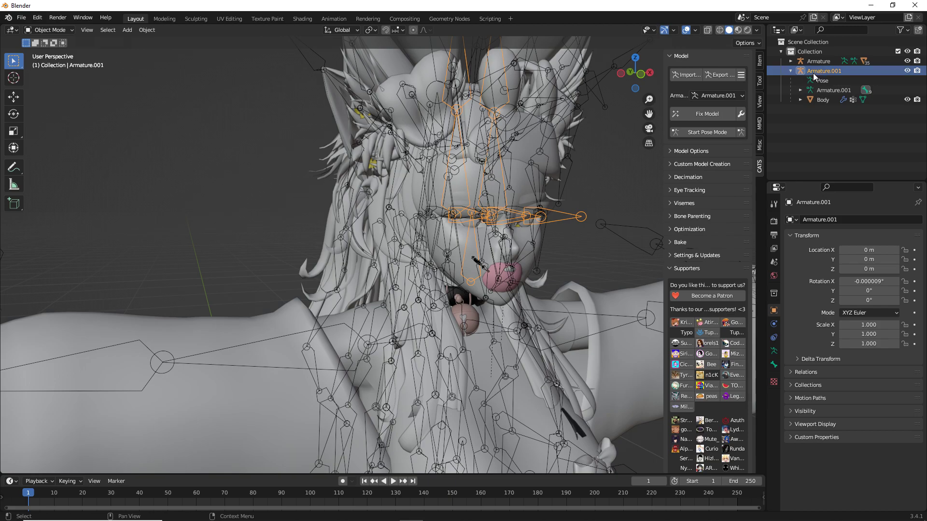
{"action": "left_click", "coordinate": [907, 71]}
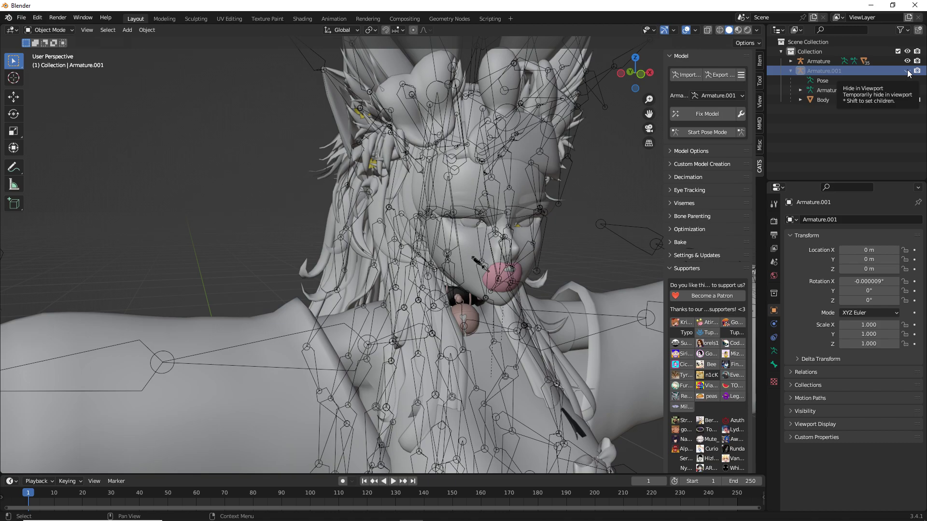
{"action": "left_click", "coordinate": [789, 71]}
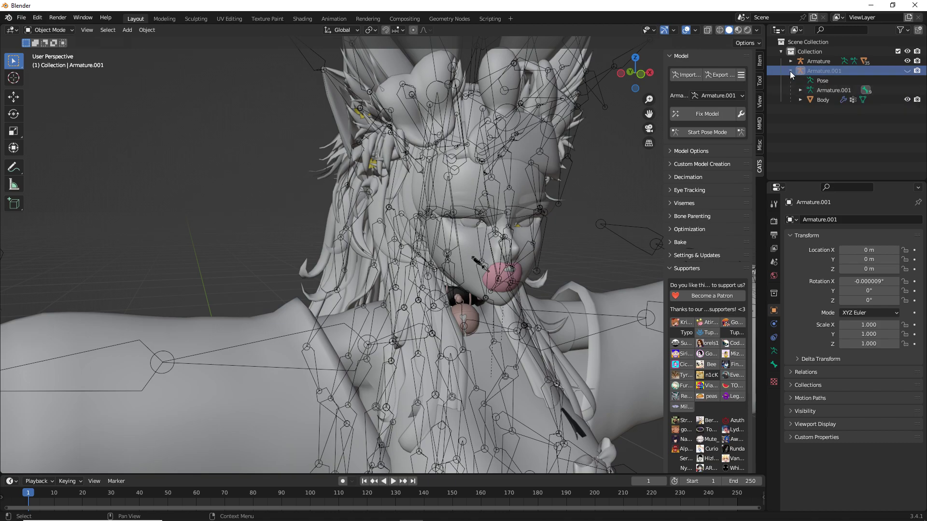
{"action": "left_click", "coordinate": [789, 70]}
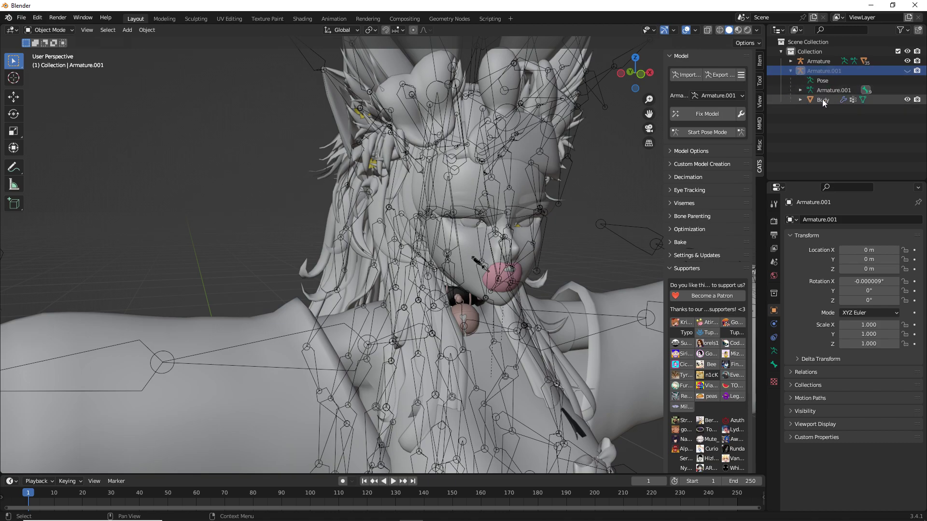
{"action": "left_click", "coordinate": [908, 100]}
{"action": "middle_click_drag", "start_coordinate": [531, 159], "coordinate": [557, 137]}
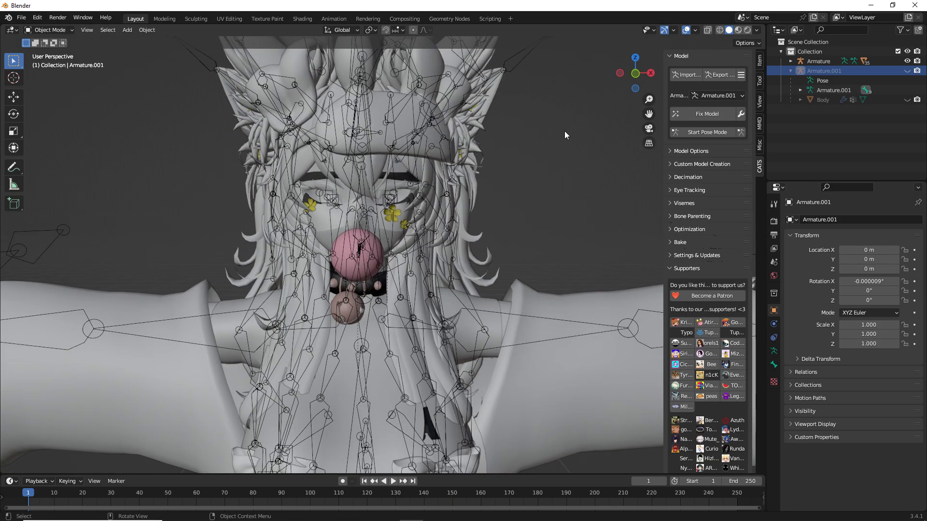
{"action": "left_click", "coordinate": [790, 70]}
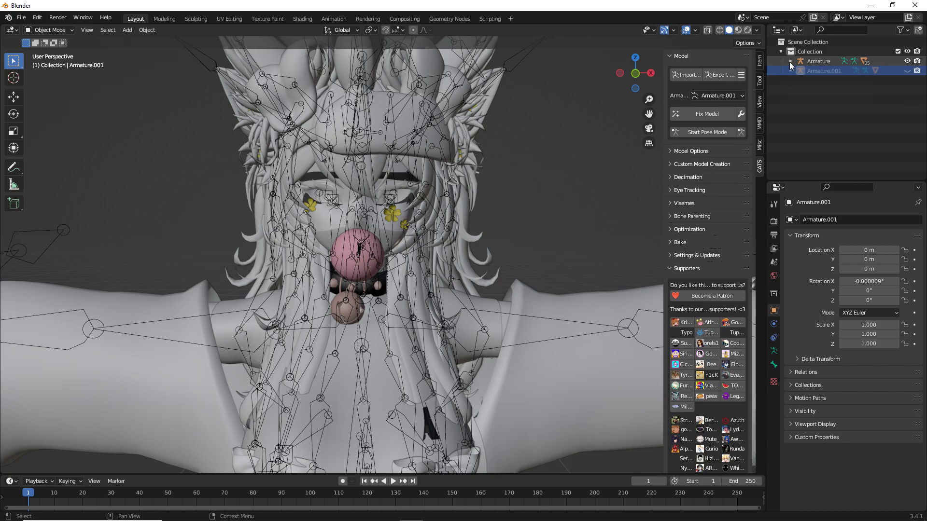
Expand the original Armature and hide its Armwarmers, Belt and Bunny accessory meshes.
{"action": "left_click", "coordinate": [790, 62]}
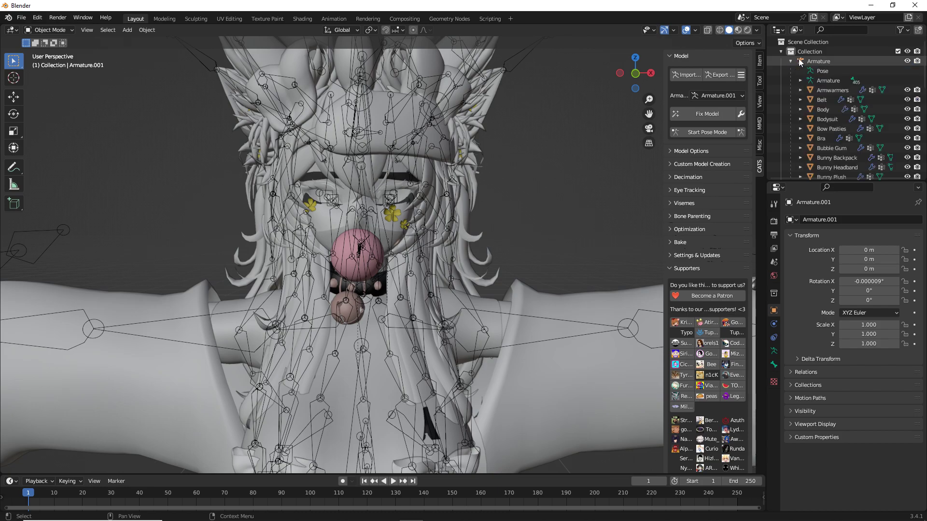
{"action": "middle_click_drag", "start_coordinate": [502, 138], "coordinate": [508, 136]}
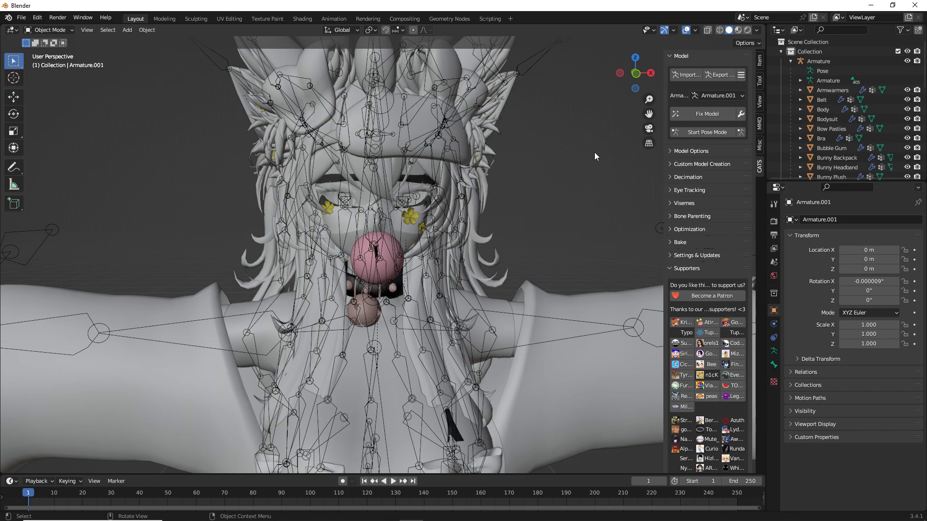
{"action": "left_click_drag", "start_coordinate": [907, 90], "coordinate": [907, 176]}
{"action": "scroll", "coordinate": [910, 144], "scroll_direction": "down", "scroll_amount": 1}
{"action": "scroll", "coordinate": [907, 149], "scroll_direction": "down", "scroll_amount": 1}
{"action": "left_click", "coordinate": [907, 138]}
{"action": "scroll", "coordinate": [907, 157], "scroll_direction": "down", "scroll_amount": 1}
{"action": "scroll", "coordinate": [907, 164], "scroll_direction": "down", "scroll_amount": 1}
Hide the Garter Belt, Hair bow, Headband, Jacket, Long Back Hair, Pants and Paw Gloves meshes.
{"action": "left_click", "coordinate": [907, 176]}
{"action": "scroll", "coordinate": [906, 166], "scroll_direction": "down", "scroll_amount": 1}
{"action": "left_click", "coordinate": [907, 164]}
{"action": "scroll", "coordinate": [906, 167], "scroll_direction": "down", "scroll_amount": 4}
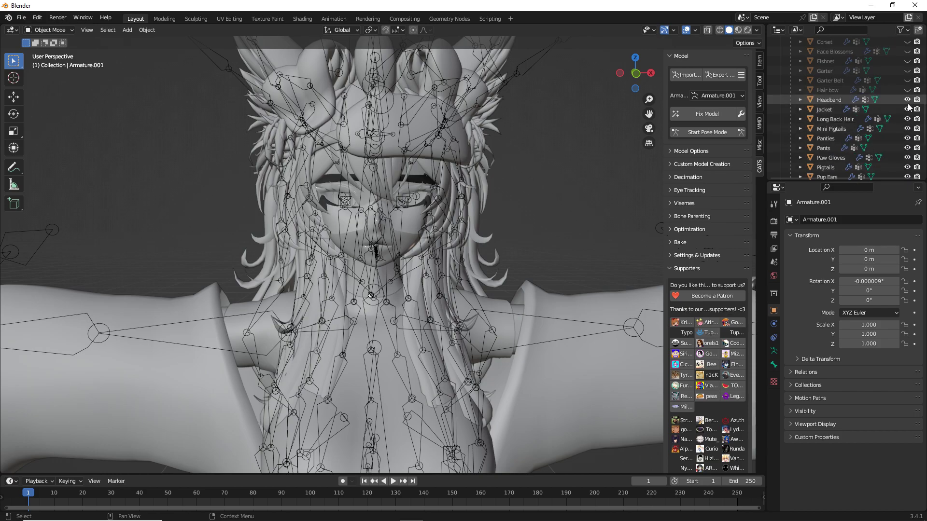
{"action": "left_click_drag", "start_coordinate": [907, 100], "coordinate": [914, 147]}
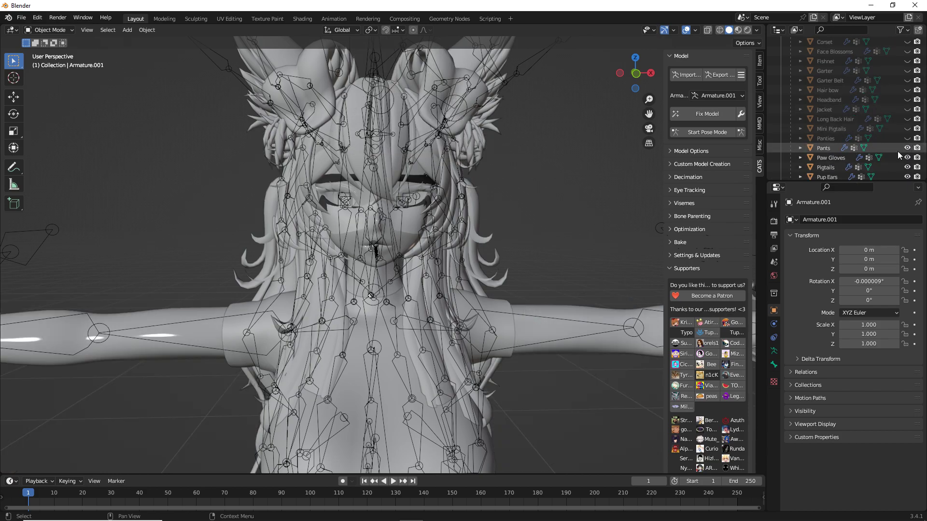
{"action": "left_click", "coordinate": [907, 148]}
{"action": "left_click", "coordinate": [907, 157]}
Hide the Pigtails, Pup Ears, Rings, Socks and Tail meshes.
{"action": "scroll", "coordinate": [907, 145], "scroll_direction": "down", "scroll_amount": 3}
{"action": "left_click", "coordinate": [907, 109]}
{"action": "left_click_drag", "start_coordinate": [907, 119], "coordinate": [907, 167]}
{"action": "scroll", "coordinate": [908, 148], "scroll_direction": "down", "scroll_amount": 1}
{"action": "middle_click_drag", "start_coordinate": [589, 223], "coordinate": [565, 219]}
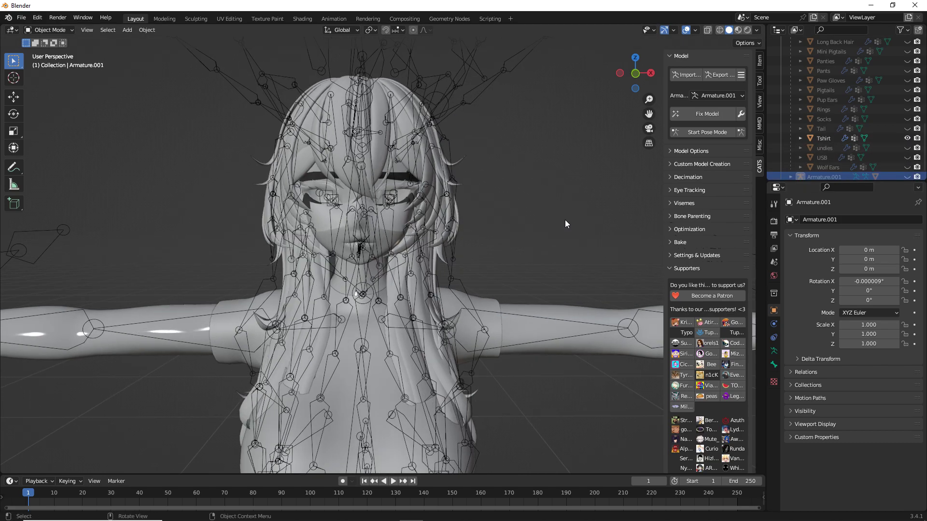
{"action": "left_click", "coordinate": [392, 223]}
{"action": "left_click", "coordinate": [388, 219]}
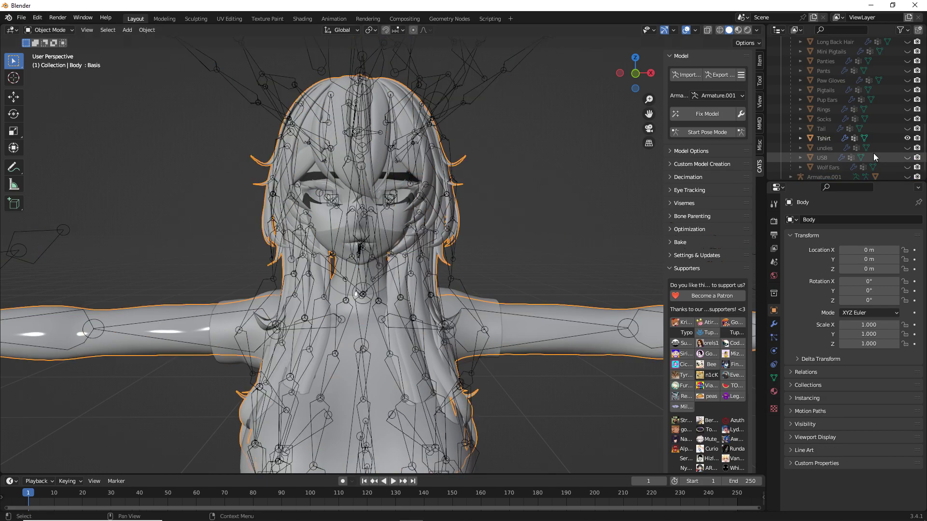
{"action": "scroll", "coordinate": [872, 152], "scroll_direction": "up", "scroll_amount": 7}
{"action": "scroll", "coordinate": [873, 153], "scroll_direction": "up", "scroll_amount": 6}
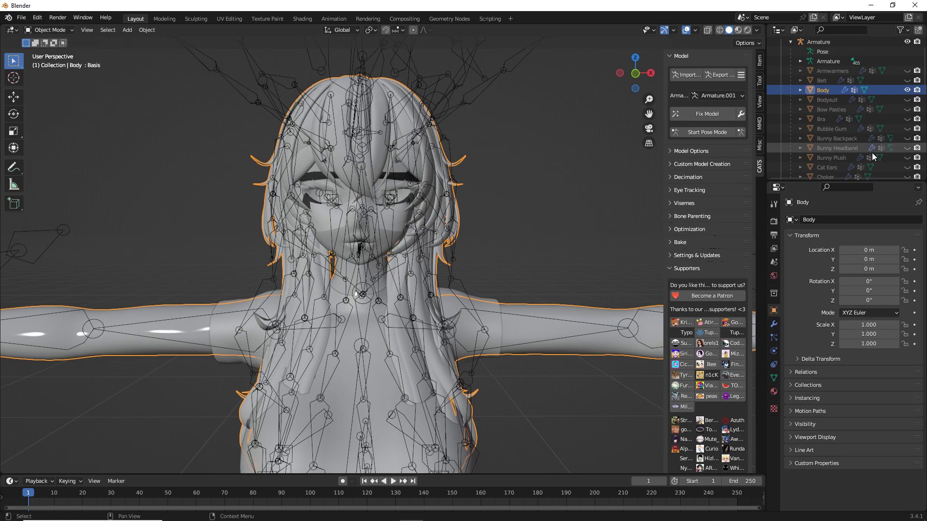
{"action": "left_click", "coordinate": [907, 61]}
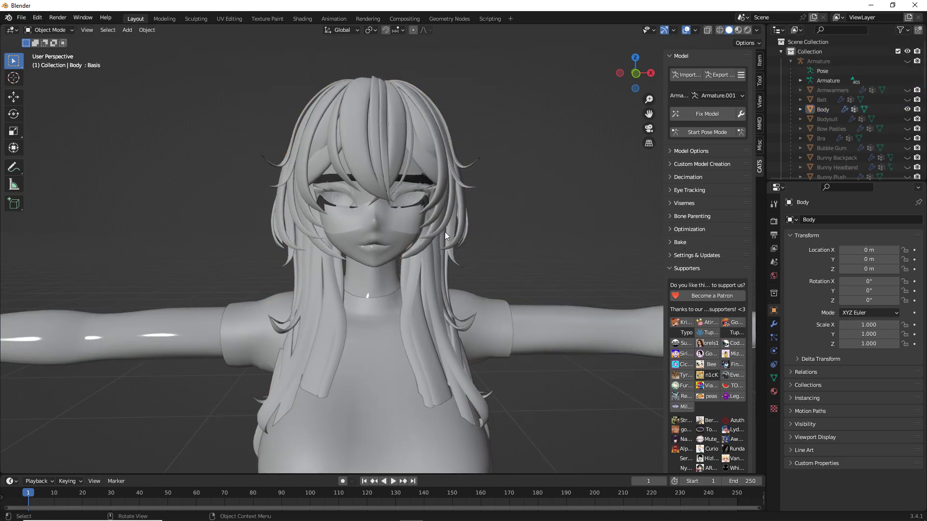
{"action": "middle_click_drag", "start_coordinate": [384, 227], "coordinate": [382, 227]}
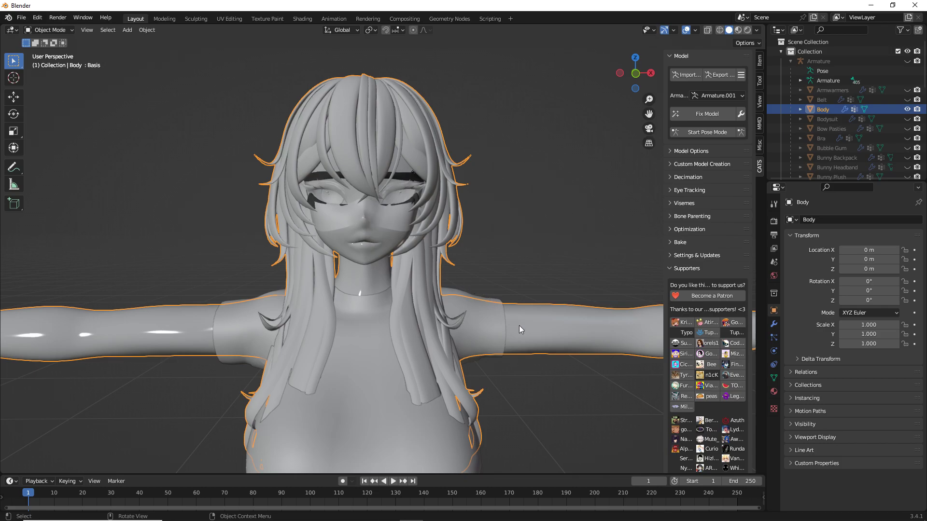
{"action": "middle_click_drag", "start_coordinate": [473, 227], "coordinate": [469, 261]}
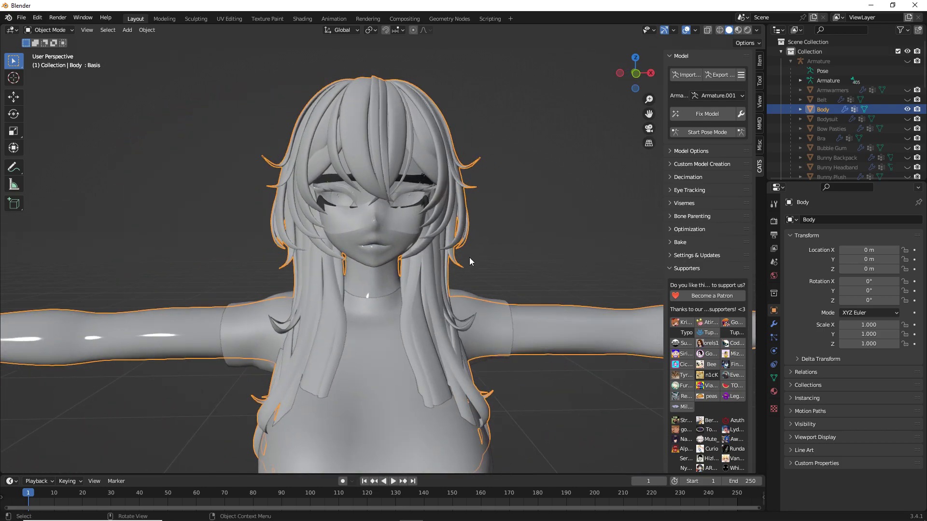
{"action": "left_click", "coordinate": [460, 297]}
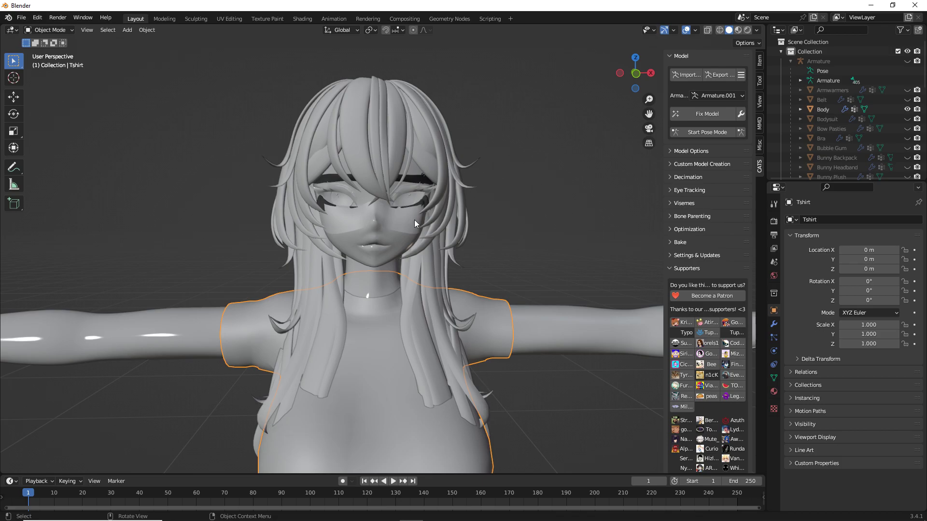
{"action": "left_click", "coordinate": [548, 240]}
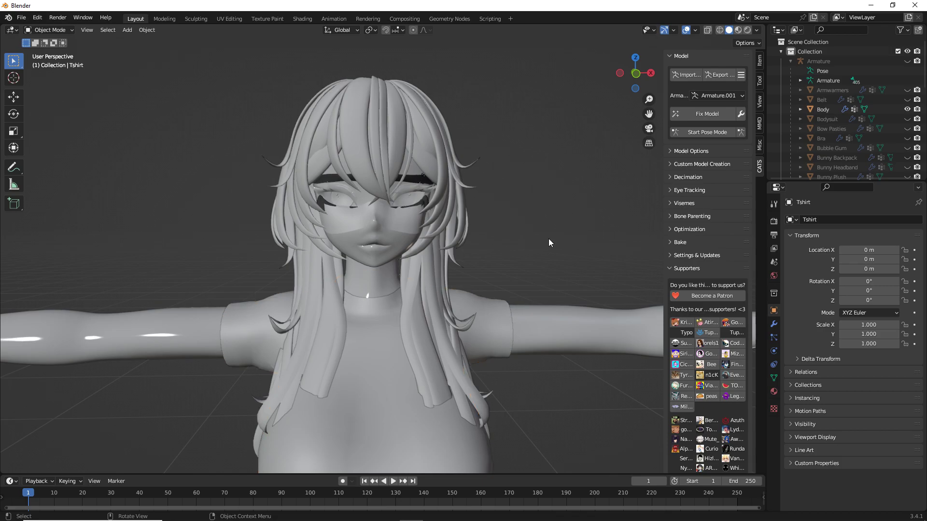
{"action": "left_click", "coordinate": [545, 321]}
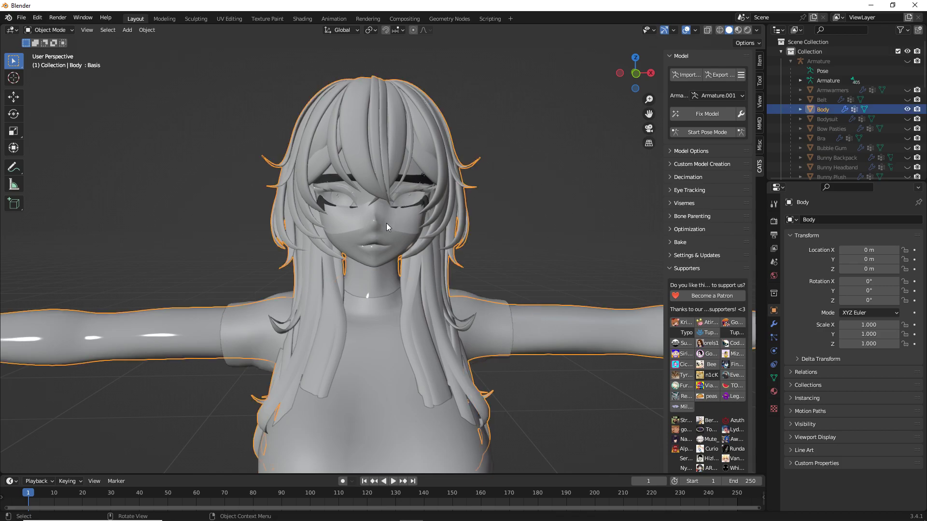
{"action": "left_click", "coordinate": [461, 295]}
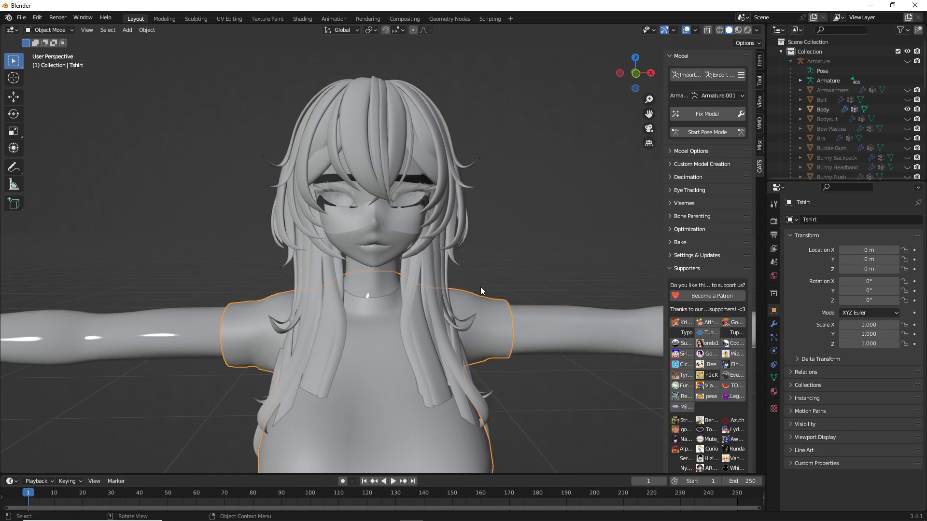
{"action": "left_click", "coordinate": [359, 235]}
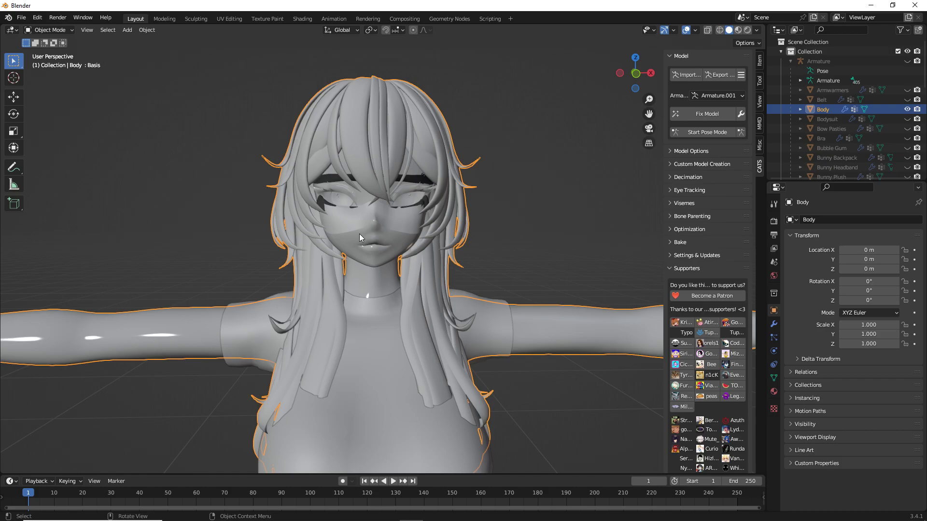
{"action": "middle_click_drag", "start_coordinate": [354, 233], "coordinate": [352, 231]}
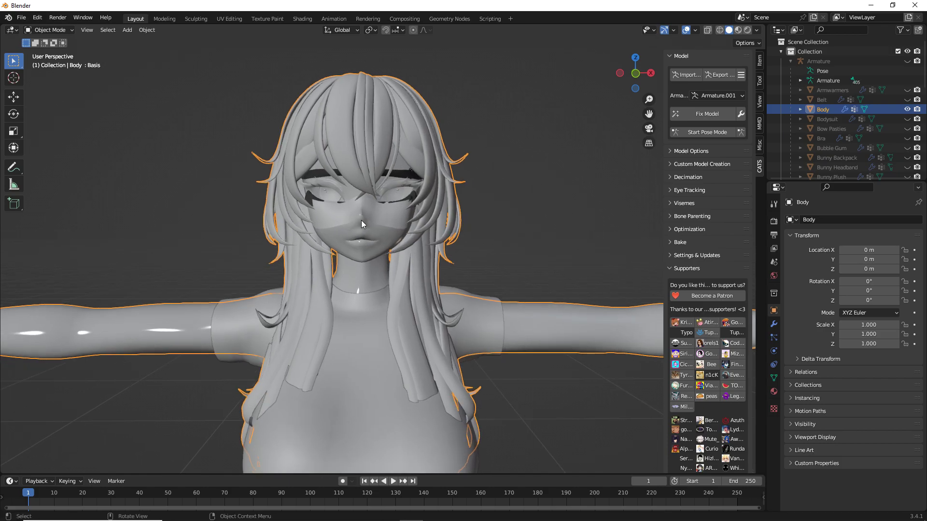
{"action": "scroll", "coordinate": [405, 203], "scroll_direction": "up", "scroll_amount": 2}
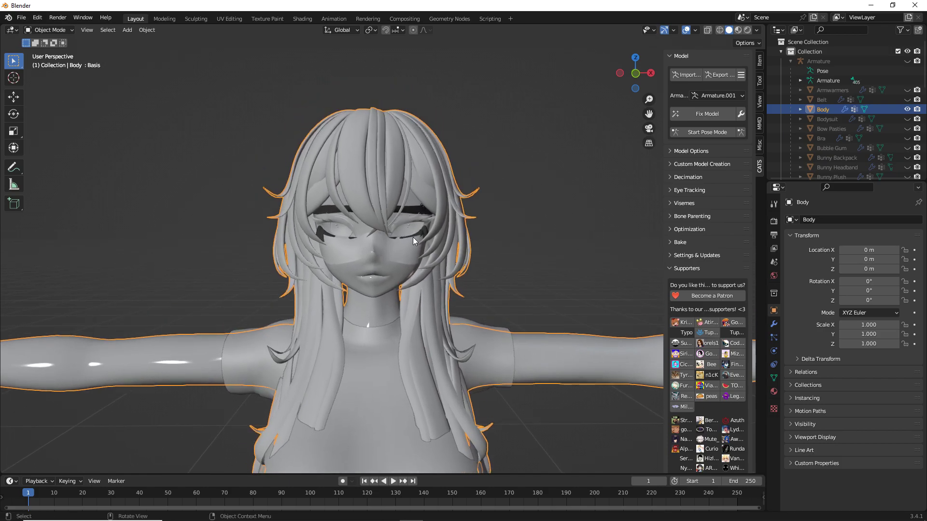
{"action": "scroll", "coordinate": [412, 236], "scroll_direction": "up", "scroll_amount": 3}
{"action": "scroll", "coordinate": [412, 236], "scroll_direction": "down", "scroll_amount": 2}
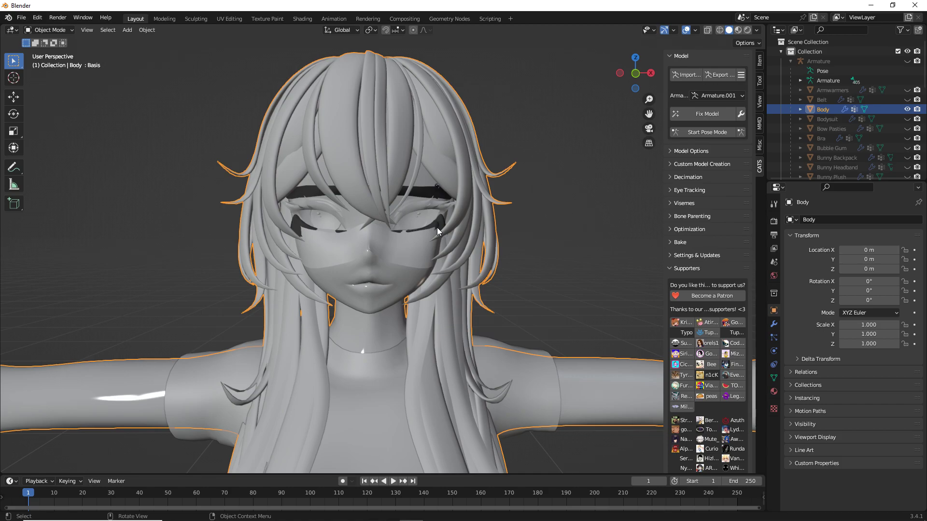
{"action": "scroll", "coordinate": [436, 227], "scroll_direction": "up", "scroll_amount": 3}
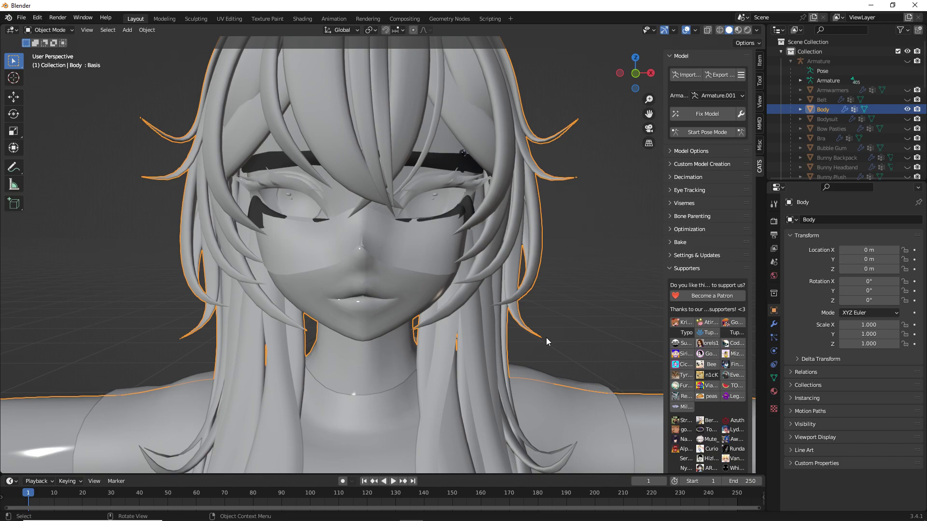
Enter Edit Mode on the Body mesh, return to a front view, and deselect everything.
{"action": "key", "text": "Tab"}
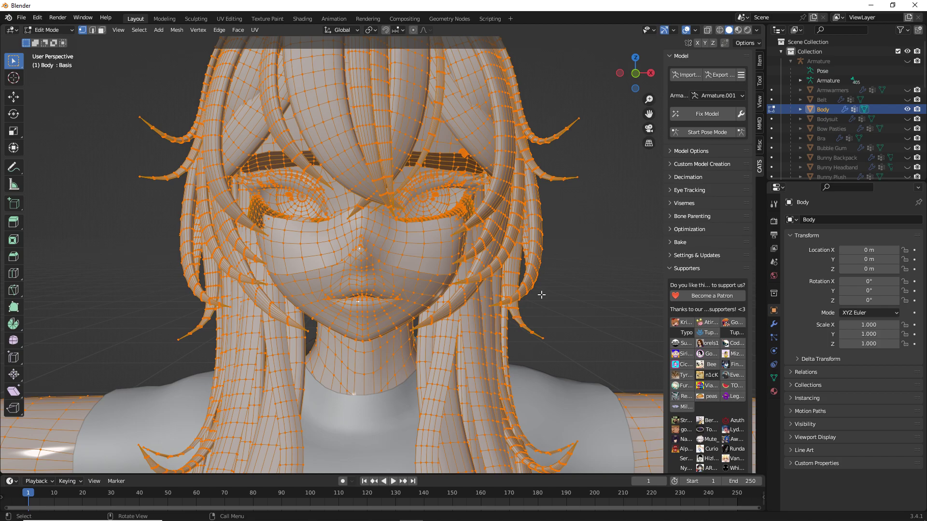
{"action": "middle_click_drag", "start_coordinate": [569, 269], "coordinate": [379, 212]}
{"action": "middle_click_drag", "start_coordinate": [335, 282], "coordinate": [559, 252]}
{"action": "left_click", "coordinate": [575, 255]}
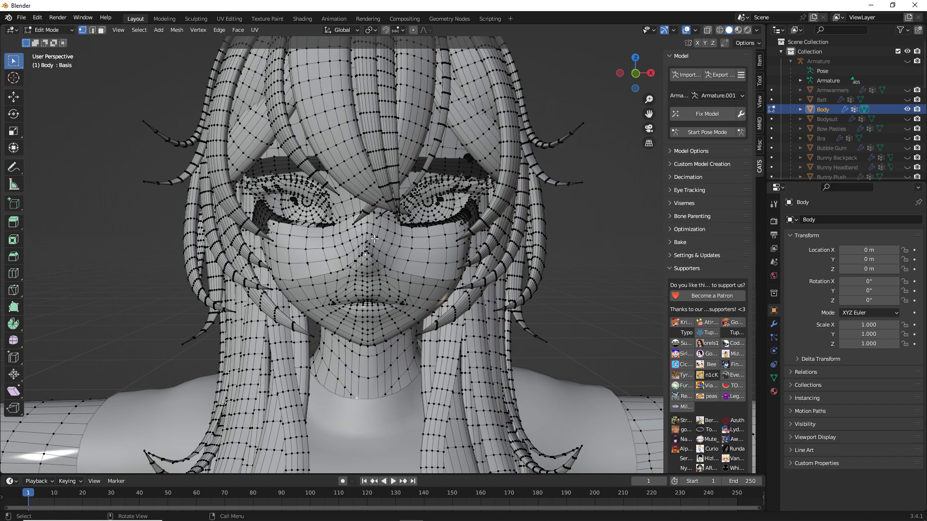
Select the band across the eyes and cheeks, try moving it along Y, then undo.
{"action": "key", "text": "l"}
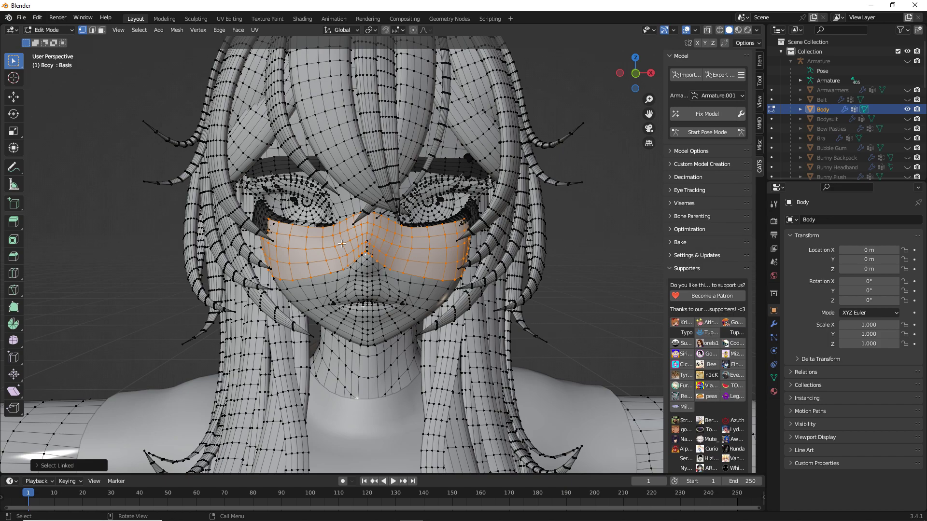
{"action": "middle_click_drag", "start_coordinate": [464, 247], "coordinate": [427, 247]}
{"action": "key", "text": "g"}
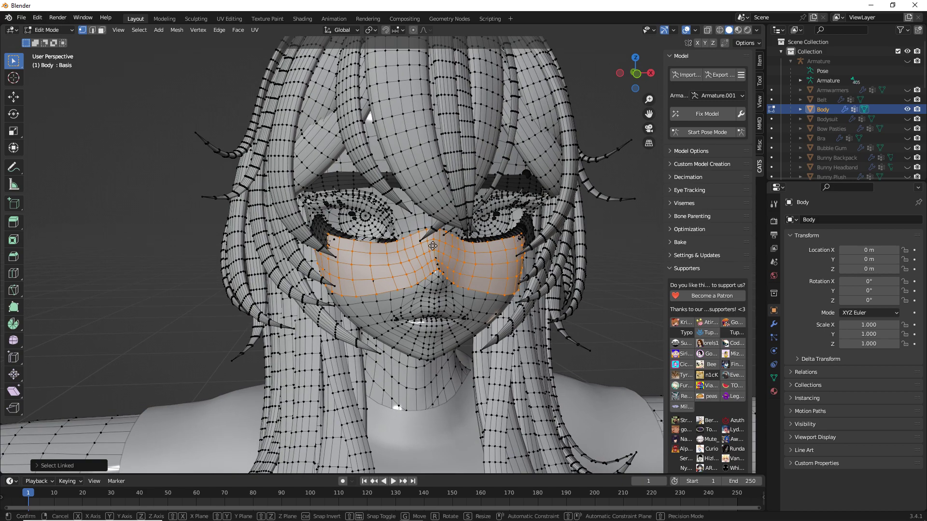
{"action": "key", "text": "y"}
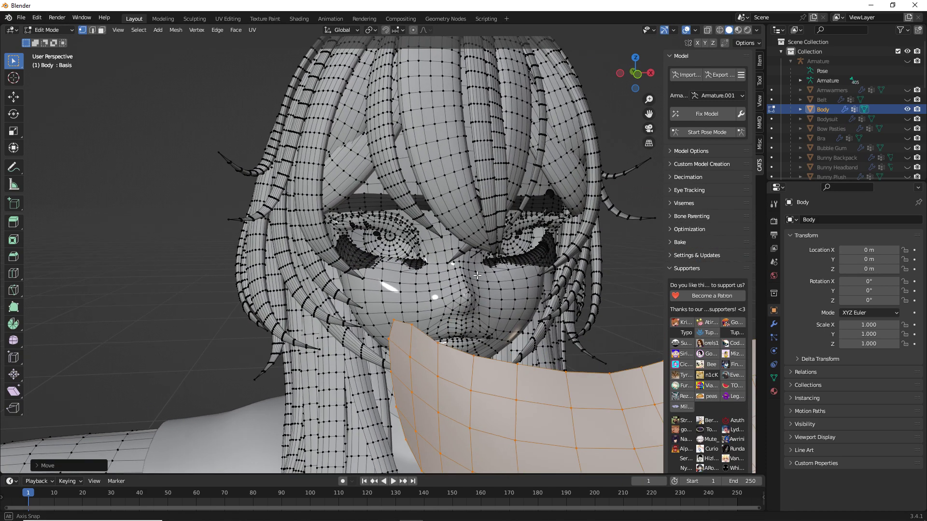
{"action": "left_click", "coordinate": [412, 277]}
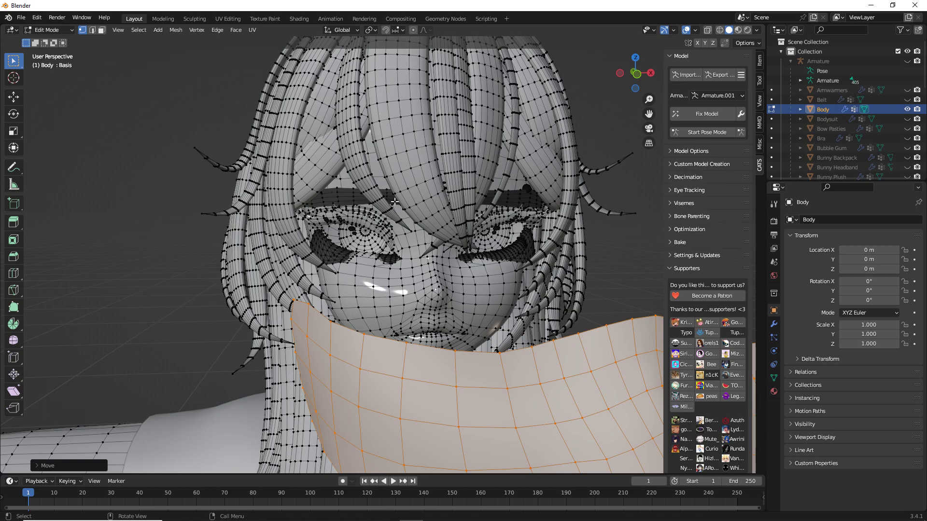
{"action": "key", "text": "ctrl+z"}
{"action": "middle_click_drag", "start_coordinate": [362, 210], "coordinate": [361, 206]}
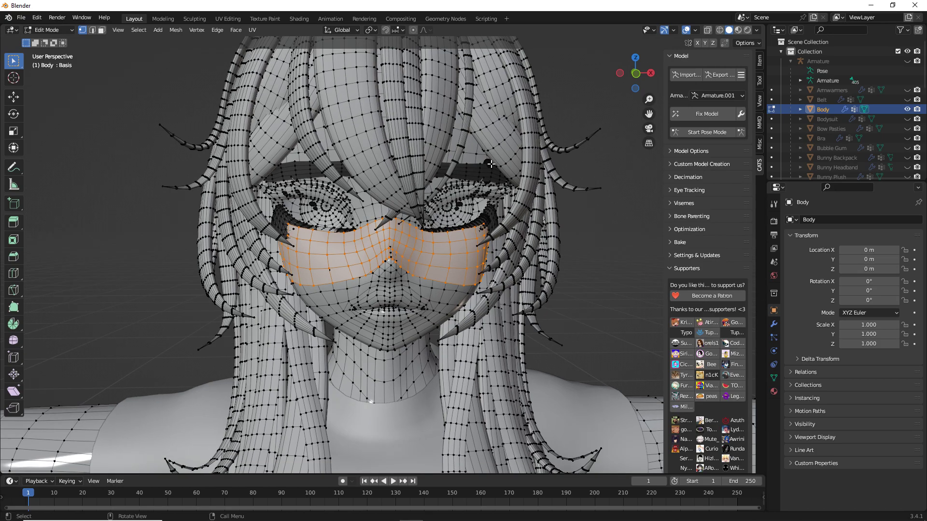
Add the eye, brow bands and lash lines to the selection and delete those vertices.
{"action": "key", "text": "l"}
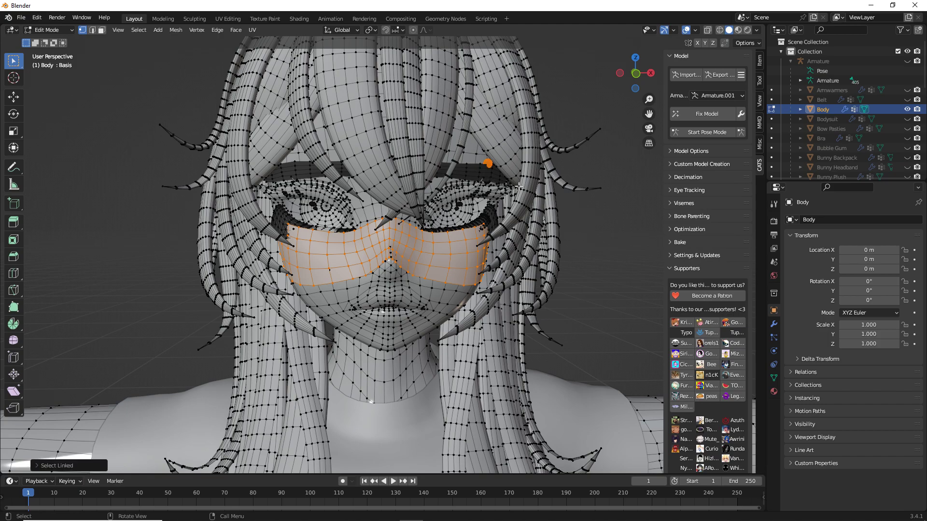
{"action": "middle_click_drag", "start_coordinate": [518, 186], "coordinate": [438, 199]}
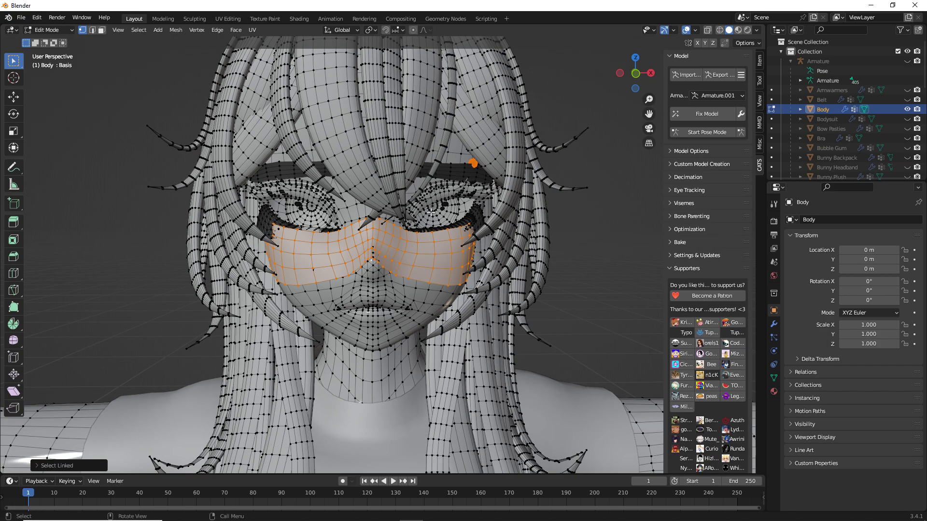
{"action": "key", "text": "l"}
{"action": "key", "text": "l"}
{"action": "key", "text": "l"}
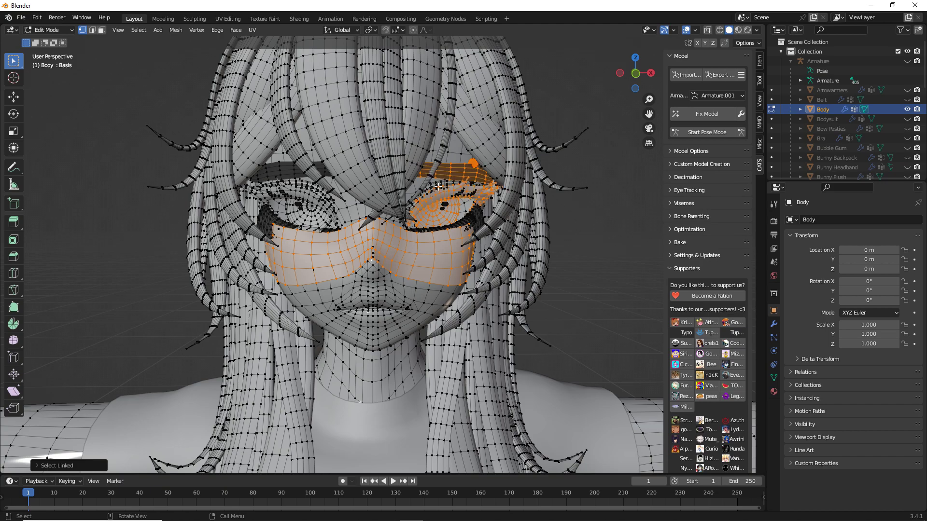
{"action": "key", "text": "l"}
{"action": "key", "text": "l"}
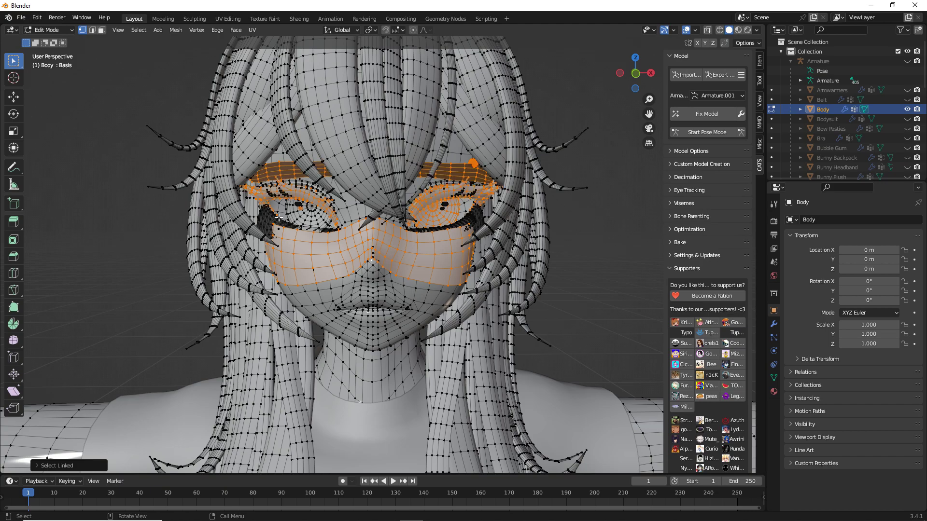
{"action": "key", "text": "l"}
{"action": "key", "text": "l"}
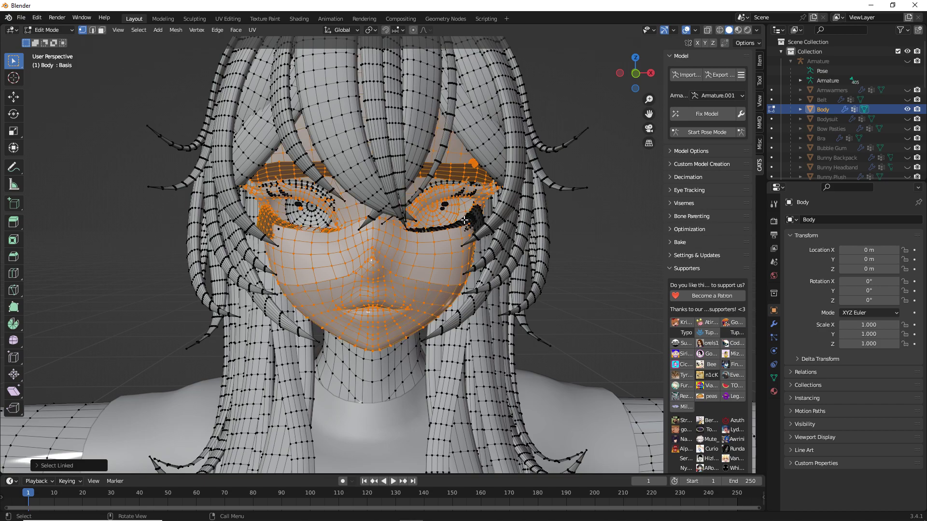
{"action": "key", "text": "l"}
{"action": "key", "text": "l"}
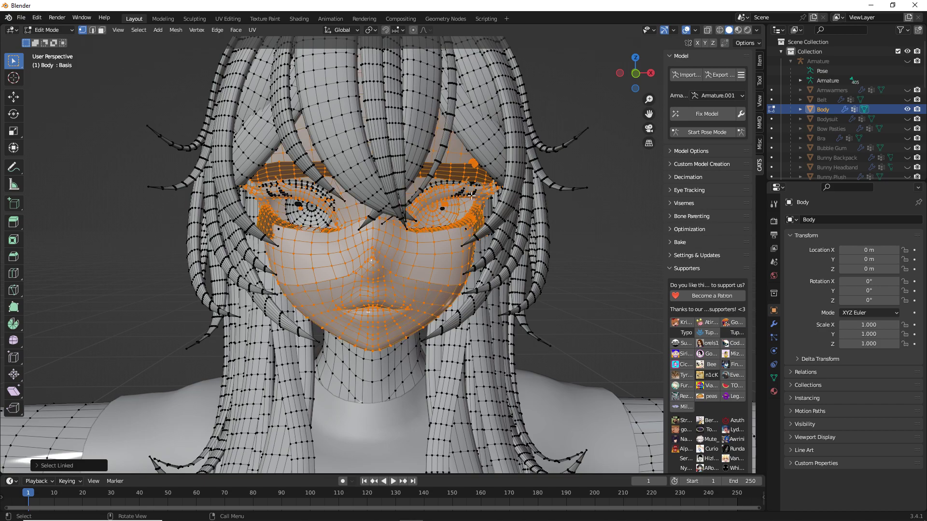
{"action": "key", "text": "l"}
{"action": "key", "text": "l"}
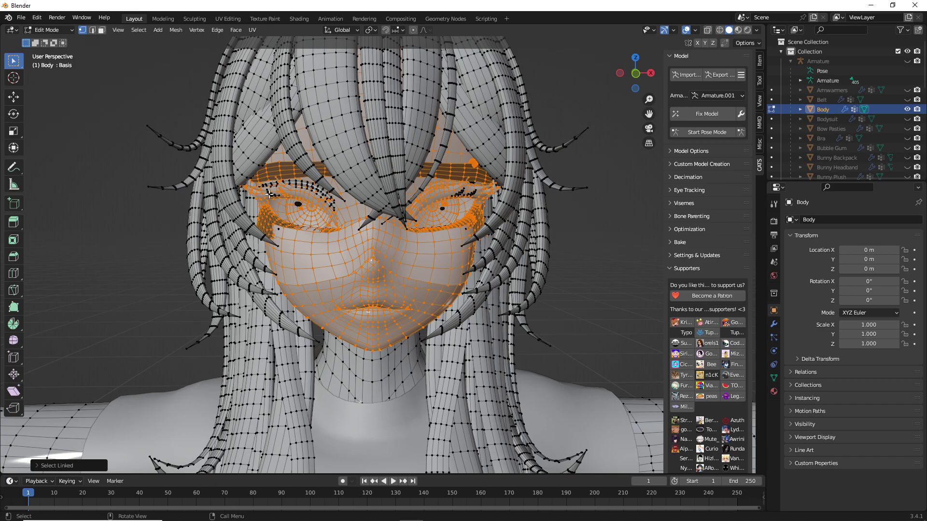
{"action": "key", "text": "l"}
{"action": "key", "text": "l"}
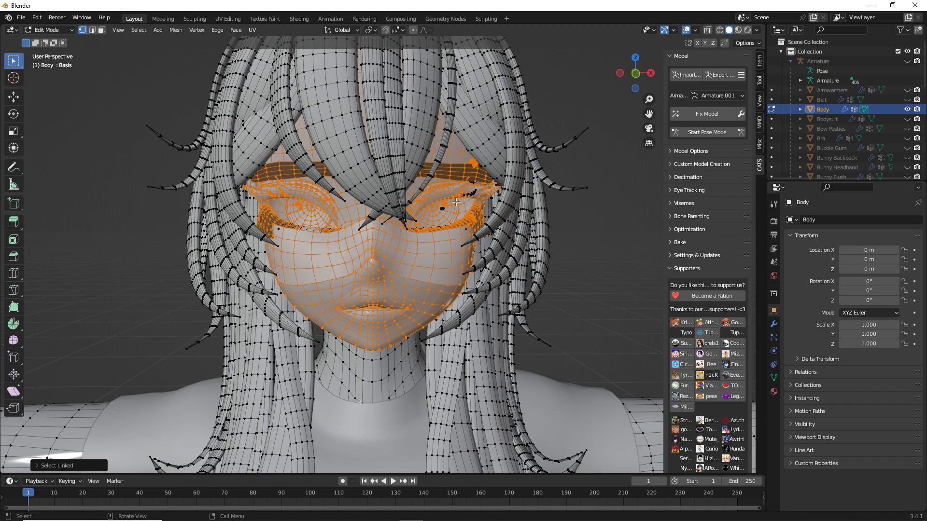
{"action": "key", "text": "l"}
{"action": "key", "text": "x"}
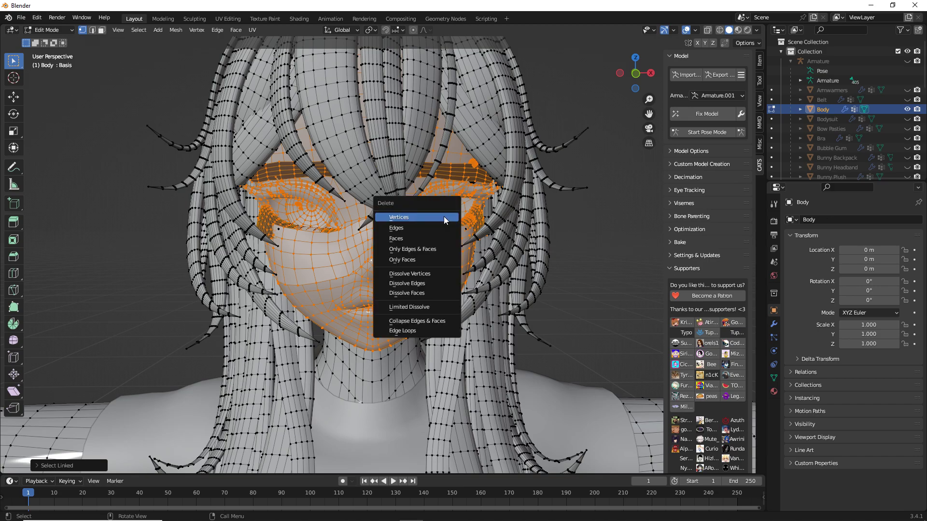
{"action": "left_click", "coordinate": [401, 220]}
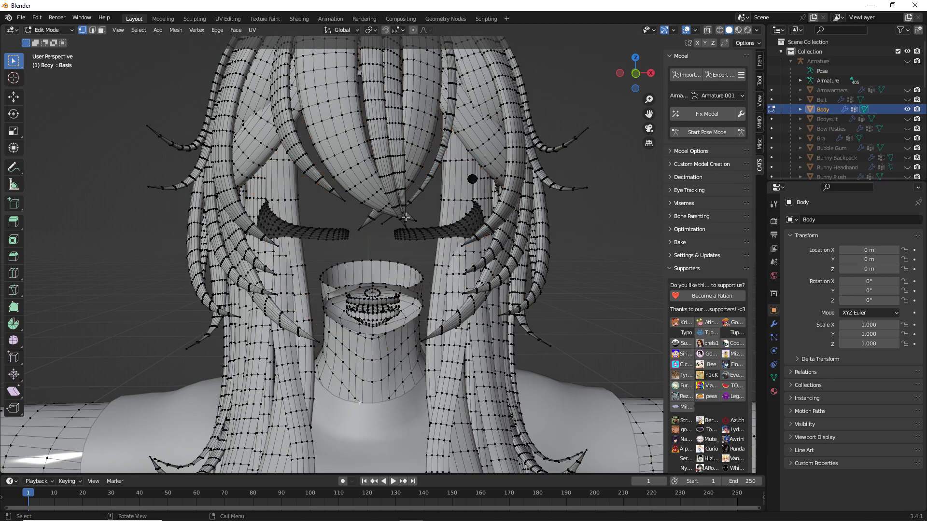
Select the brow dot, both eyebrows and the lip and mouth ring, and delete their vertices.
{"action": "key", "text": "l"}
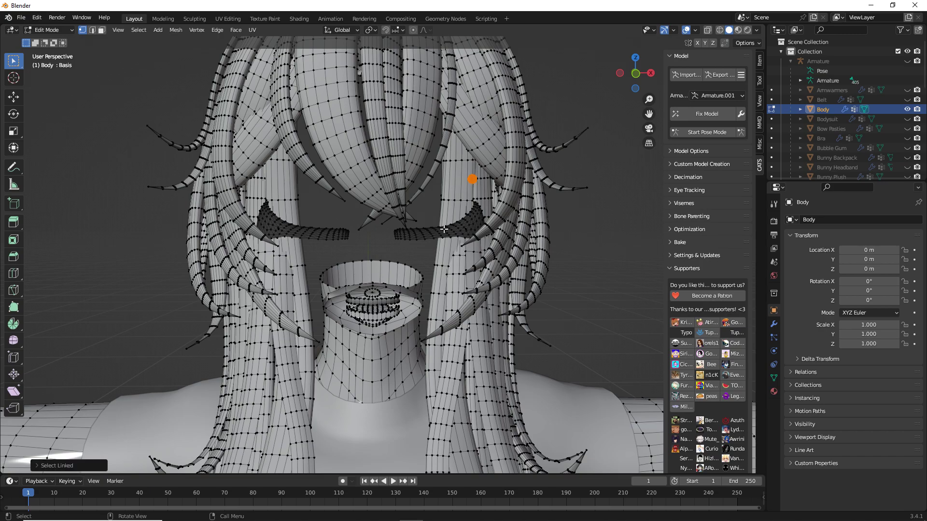
{"action": "key", "text": "l"}
{"action": "key", "text": "l"}
{"action": "middle_click_drag", "start_coordinate": [372, 304], "coordinate": [381, 309]}
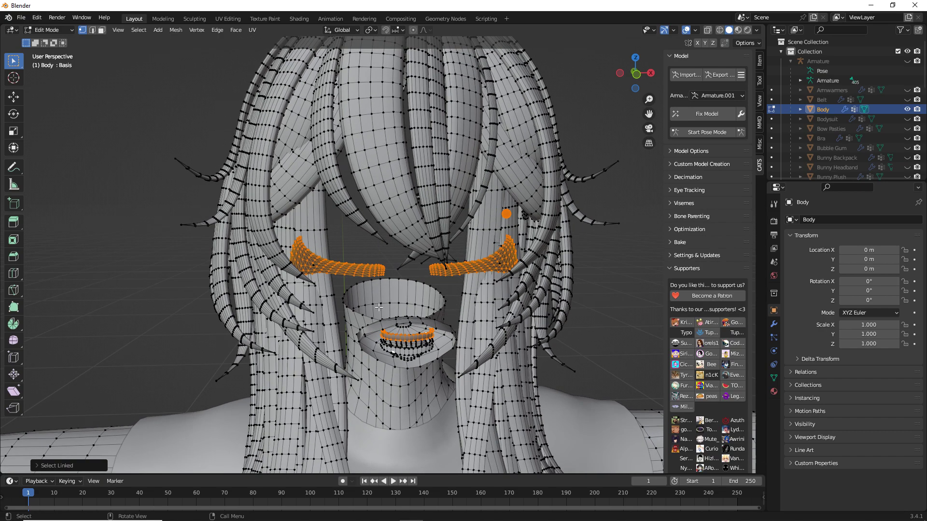
{"action": "key", "text": "l"}
{"action": "key", "text": "l"}
{"action": "key", "text": "l"}
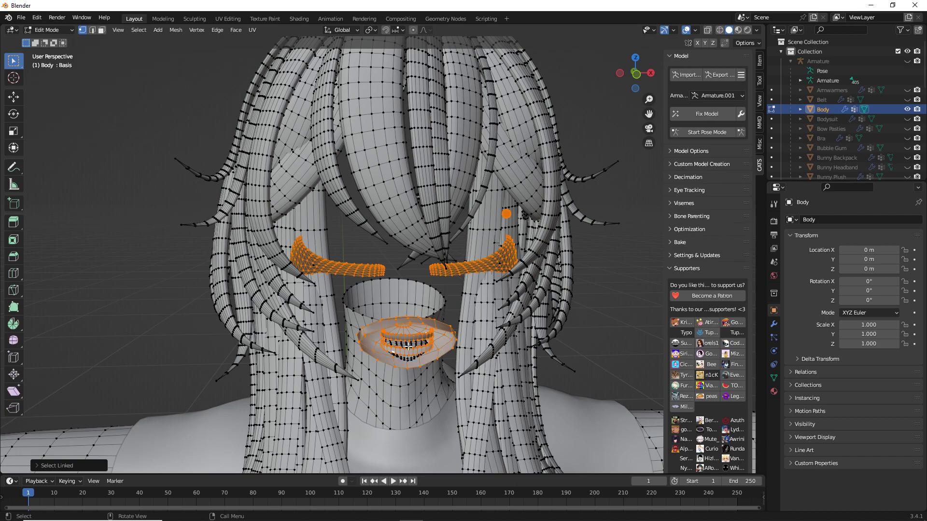
{"action": "key", "text": "l"}
{"action": "middle_click_drag", "start_coordinate": [409, 346], "coordinate": [402, 336]}
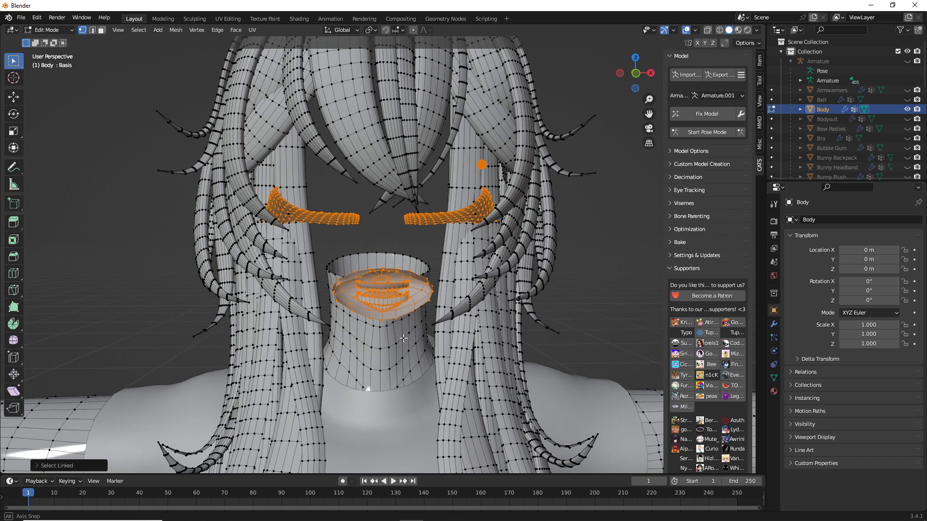
{"action": "key", "text": "x"}
{"action": "left_click", "coordinate": [402, 337]}
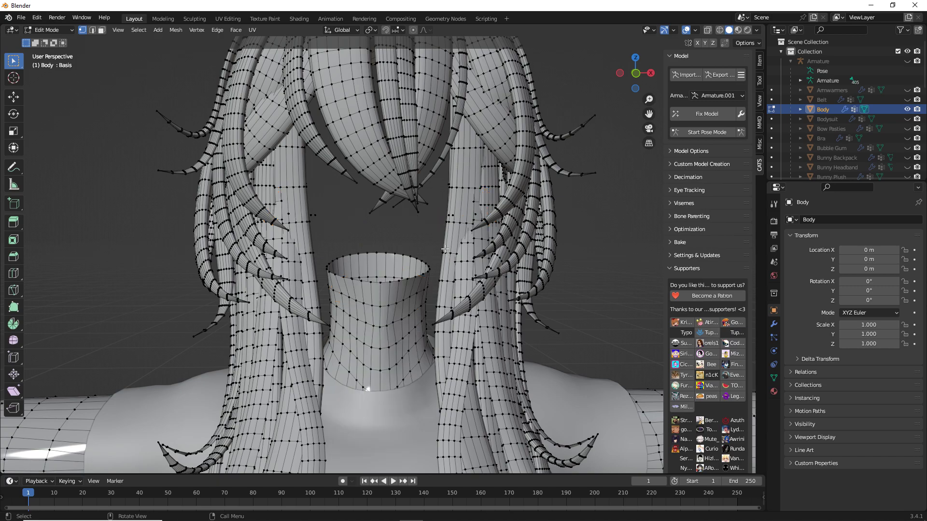
{"action": "middle_click_drag", "start_coordinate": [444, 251], "coordinate": [442, 285]}
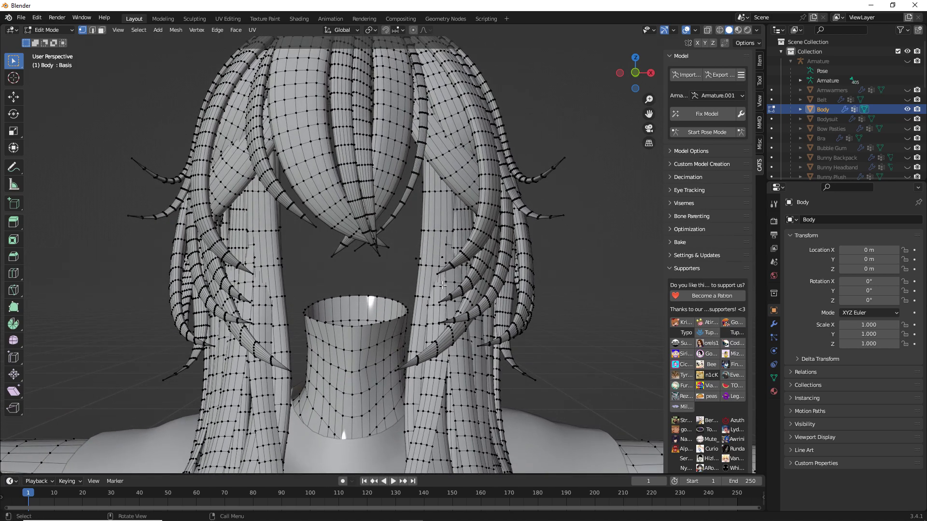
Return to Object Mode and unhide Armature.001 and its Body mesh in the Outliner.
{"action": "key", "text": "Tab"}
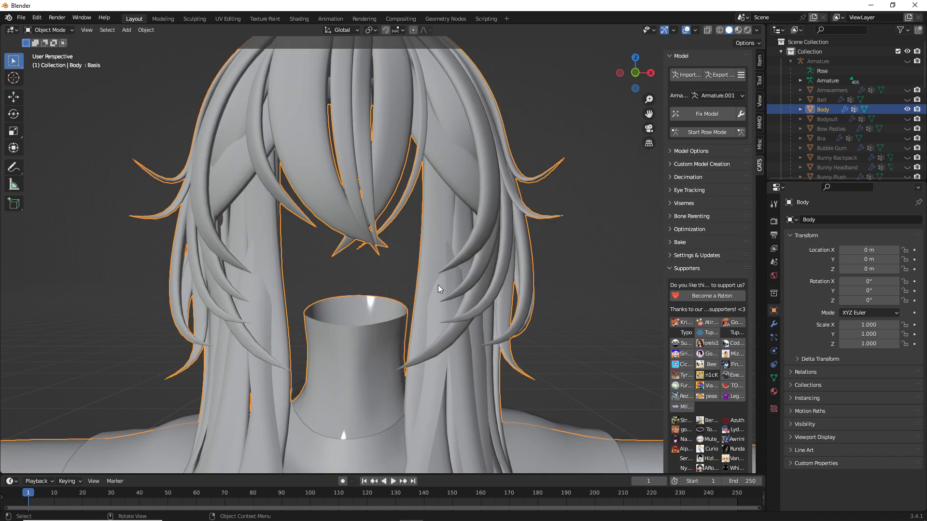
{"action": "middle_click_drag", "start_coordinate": [436, 261], "coordinate": [444, 259]}
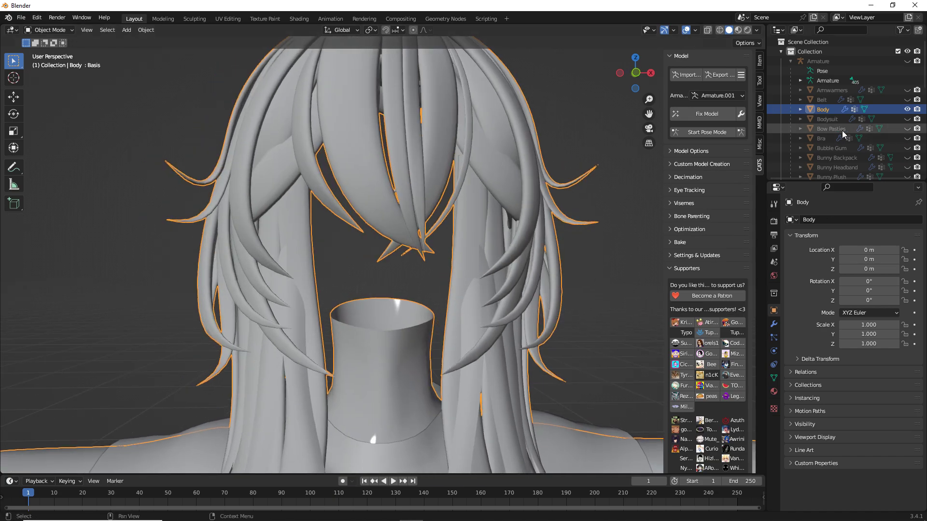
{"action": "left_click", "coordinate": [790, 61]}
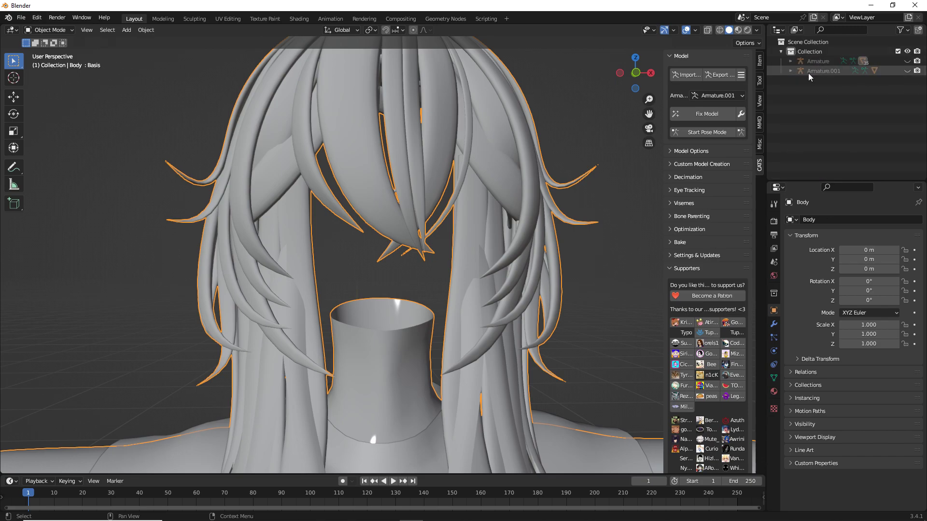
{"action": "left_click", "coordinate": [789, 69]}
{"action": "left_click", "coordinate": [907, 71]}
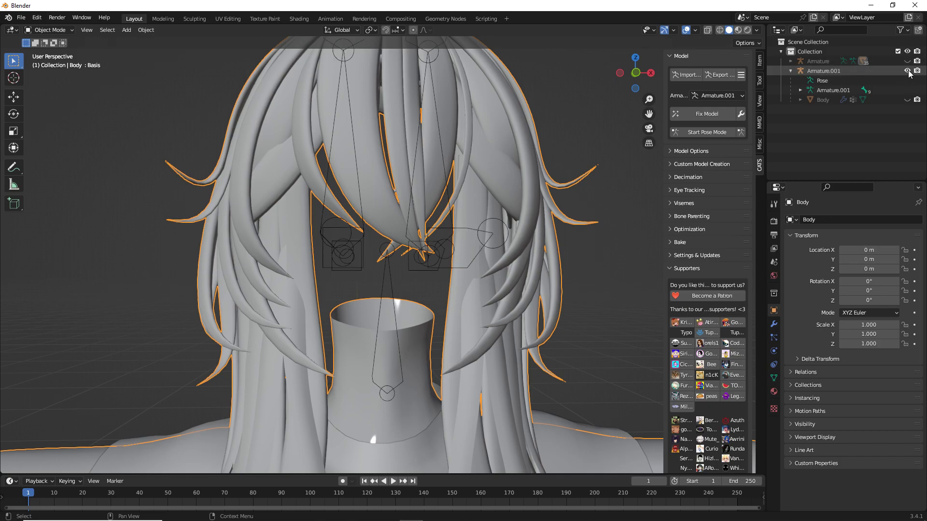
{"action": "left_click", "coordinate": [907, 100]}
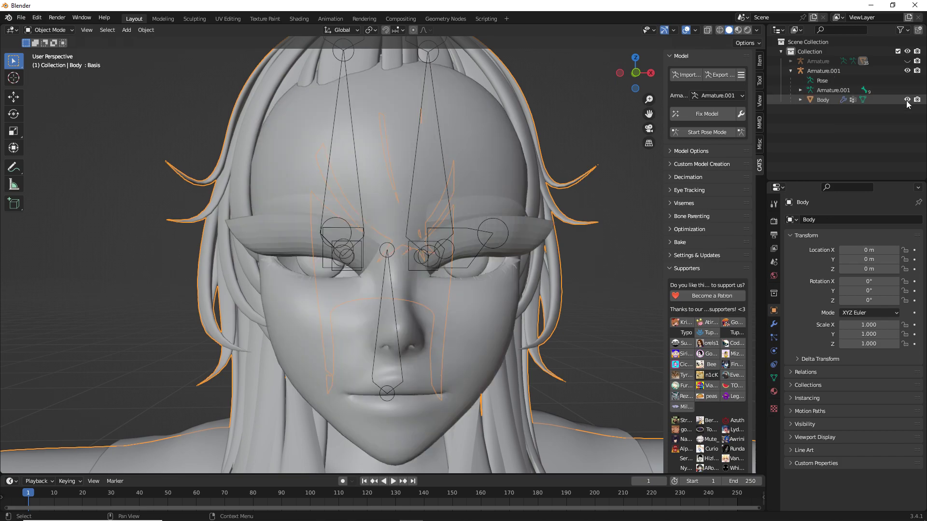
{"action": "scroll", "coordinate": [527, 163], "scroll_direction": "down", "scroll_amount": 4}
{"action": "left_click", "coordinate": [608, 148]}
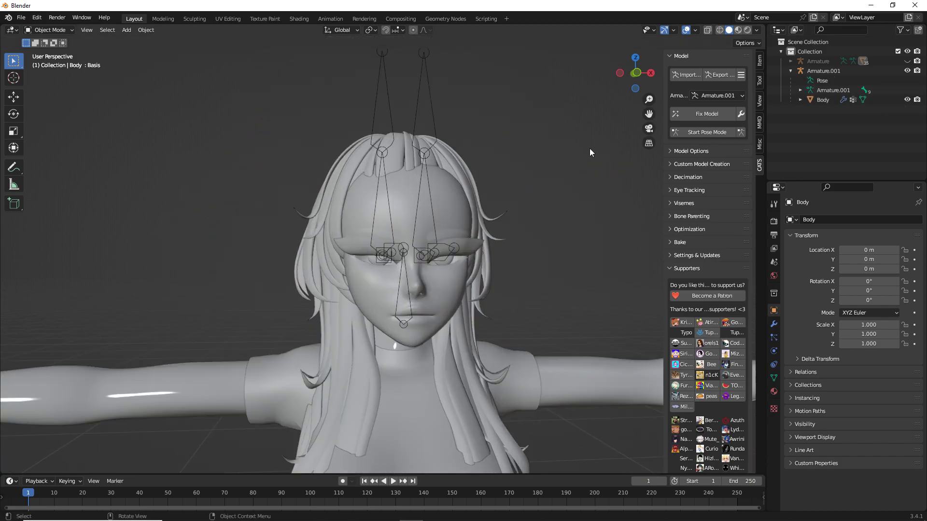
{"action": "scroll", "coordinate": [589, 149], "scroll_direction": "up", "scroll_amount": 4}
{"action": "middle_click_drag", "start_coordinate": [599, 148], "coordinate": [543, 148]}
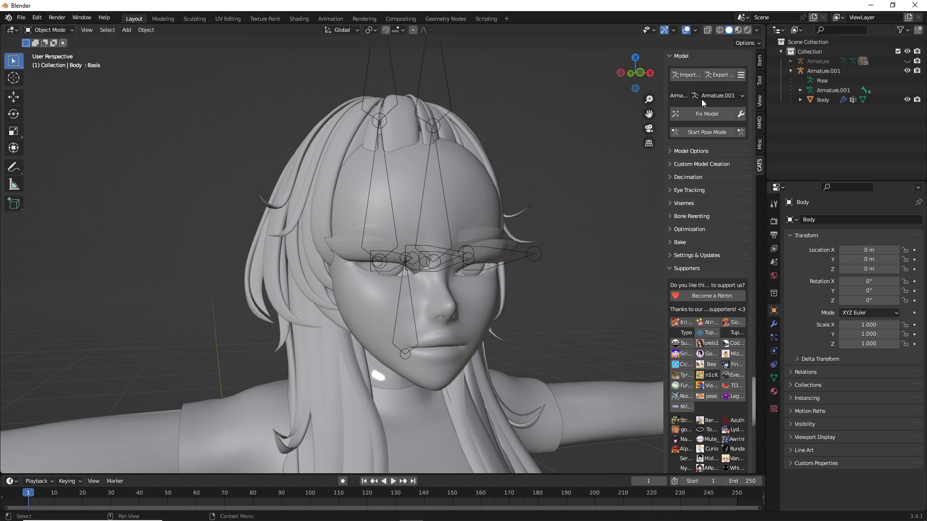
{"action": "middle_click_drag", "start_coordinate": [661, 86], "coordinate": [453, 84]}
Select the imported head's Body mesh, hide Armature.001, and move the head along Y.
{"action": "left_click", "coordinate": [812, 99]}
{"action": "left_click", "coordinate": [822, 71]}
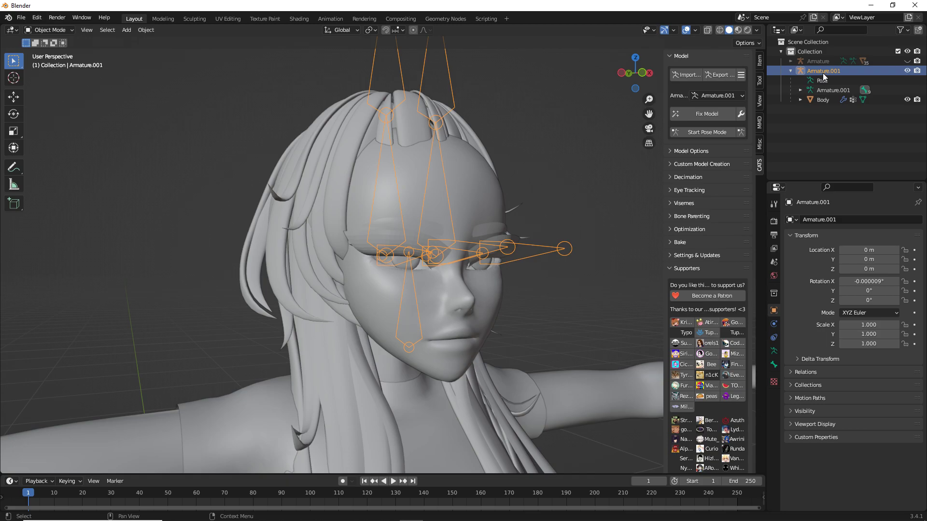
{"action": "left_click", "coordinate": [822, 100]}
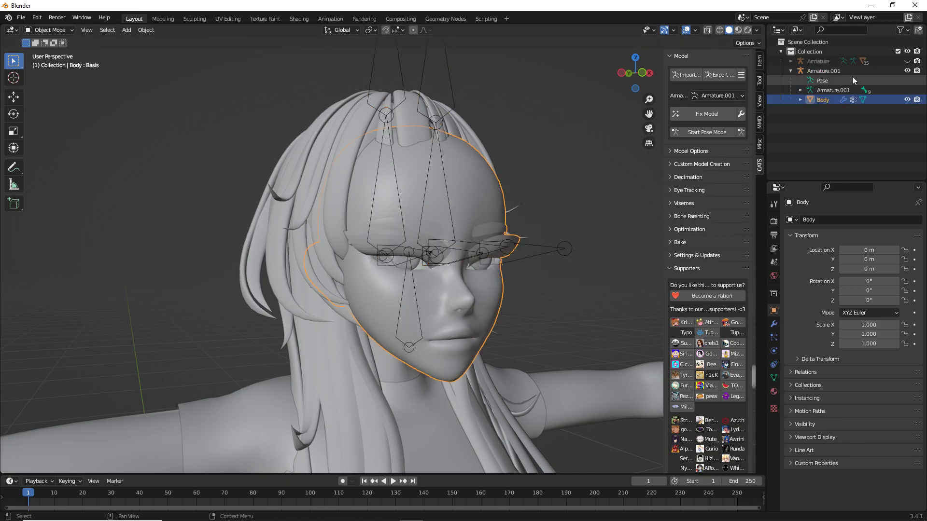
{"action": "left_click", "coordinate": [906, 70]}
{"action": "key", "text": "g"}
{"action": "key", "text": "y"}
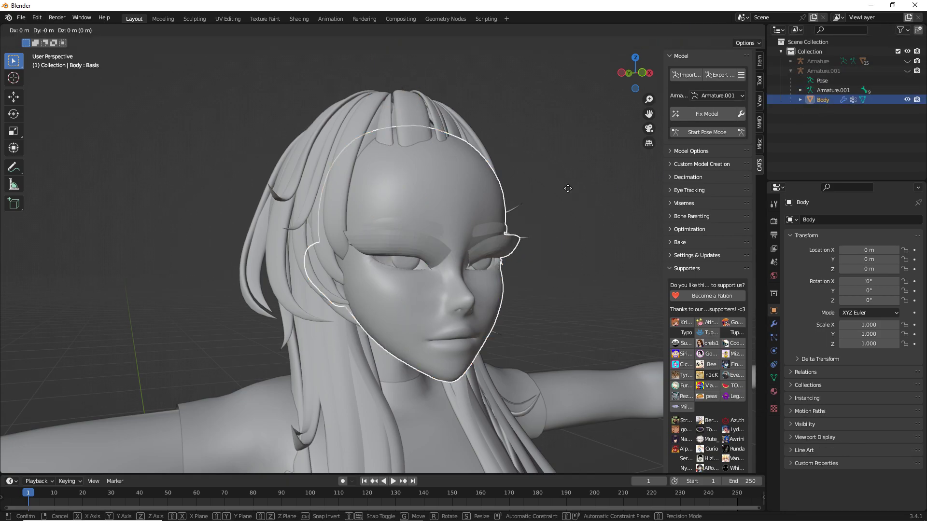
{"action": "key", "text": "Return"}
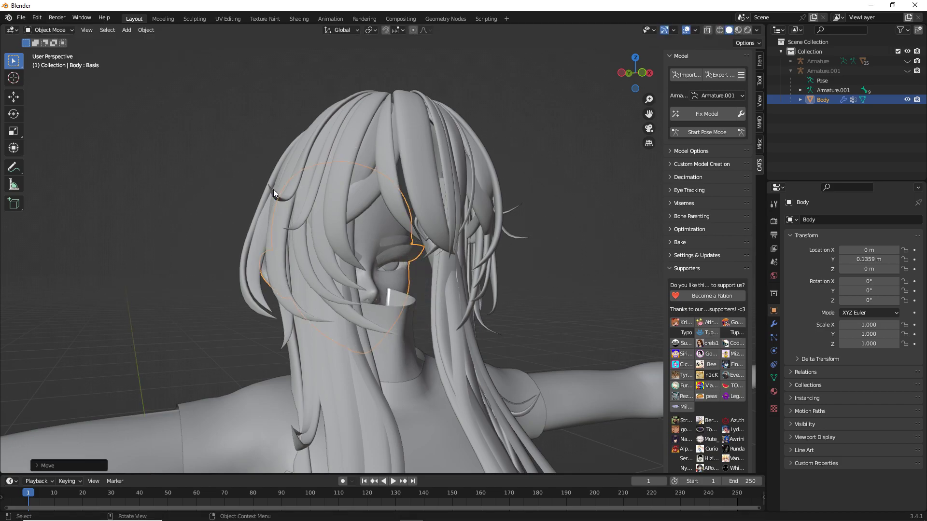
Toggle both armatures' visibility to inspect the head fit, then select Armature.001.
{"action": "left_click", "coordinate": [907, 62]}
{"action": "left_click", "coordinate": [907, 61]}
{"action": "left_click", "coordinate": [907, 70]}
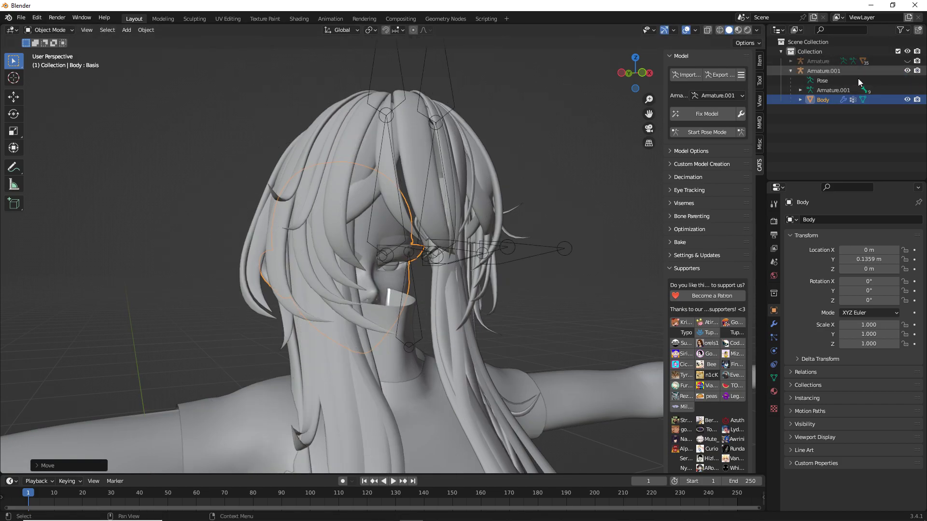
{"action": "middle_click_drag", "start_coordinate": [429, 221], "coordinate": [425, 249]}
{"action": "middle_click_drag", "start_coordinate": [589, 265], "coordinate": [607, 248]}
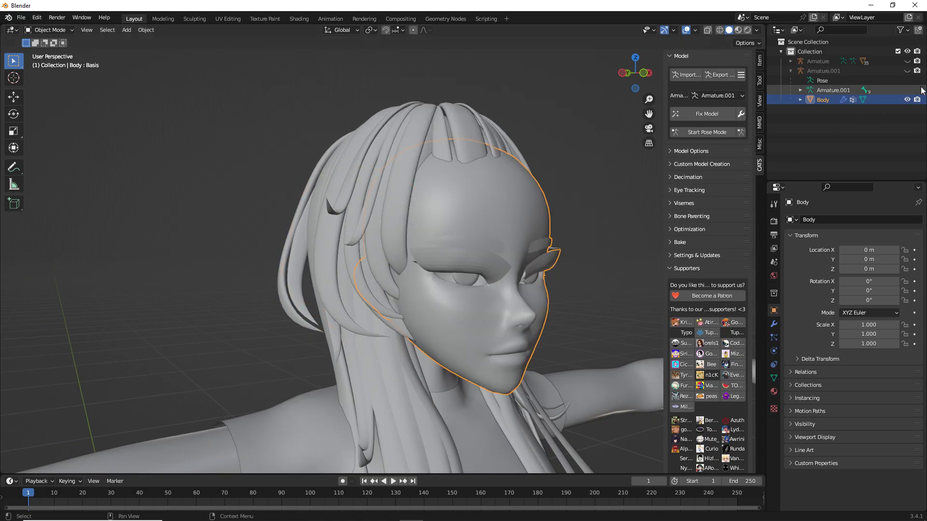
{"action": "left_click", "coordinate": [907, 70]}
{"action": "mouse_move", "coordinate": [492, 215]}
{"action": "middle_mouse_down"}
{"action": "mouse_move", "coordinate": [482, 217]}
{"action": "mouse_move", "coordinate": [490, 210]}
{"action": "middle_mouse_up"}
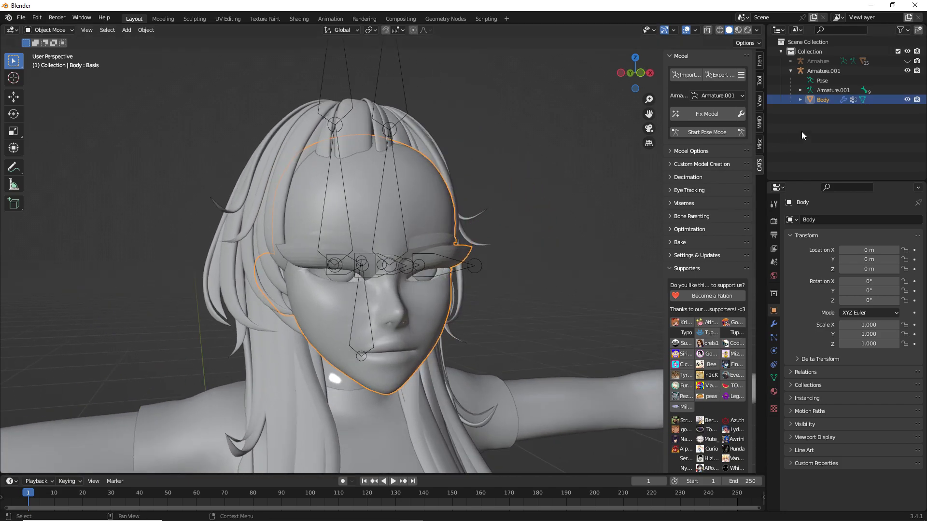
{"action": "left_click", "coordinate": [825, 99], "text": "ctrl"}
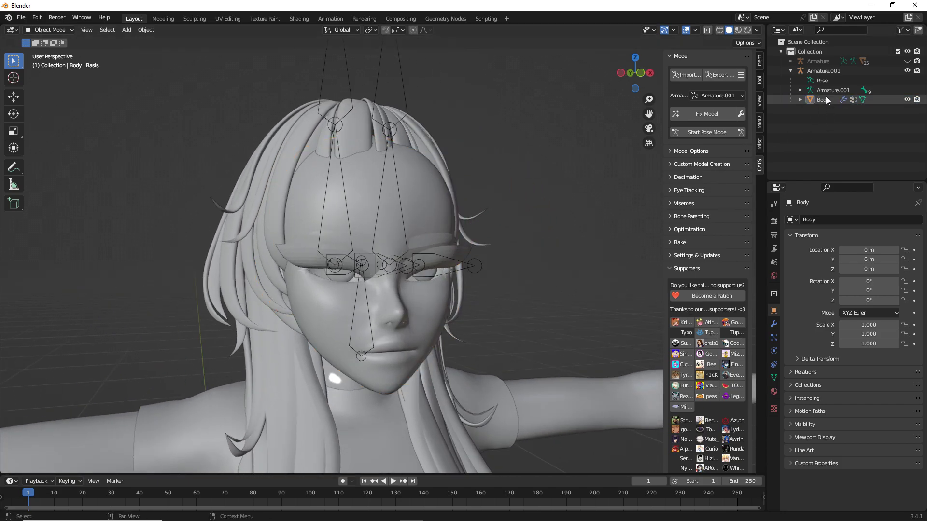
{"action": "left_click", "coordinate": [818, 72]}
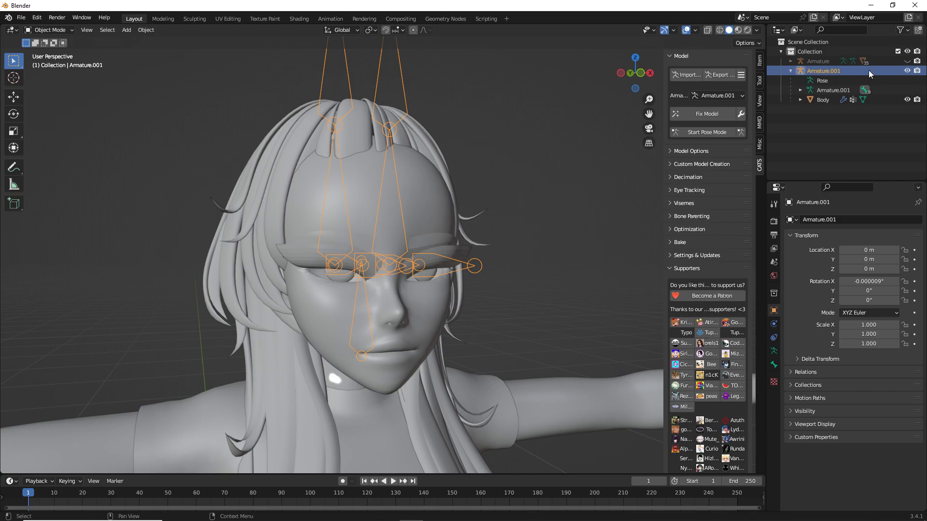
{"action": "left_click", "coordinate": [791, 70]}
{"action": "left_click", "coordinate": [791, 71]}
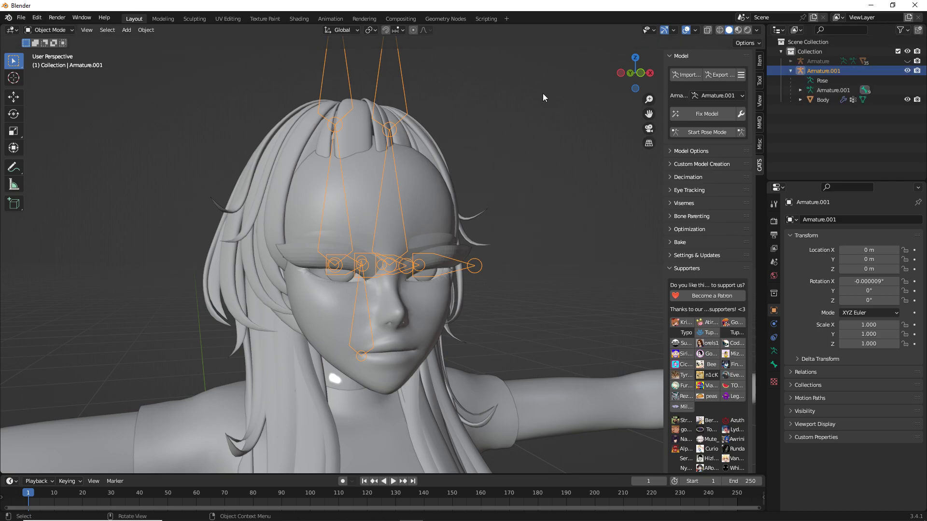
Try several free moves of Armature.001, cancelling or undoing them, then nudge it along Y.
{"action": "middle_click_drag", "start_coordinate": [543, 94], "coordinate": [545, 93]}
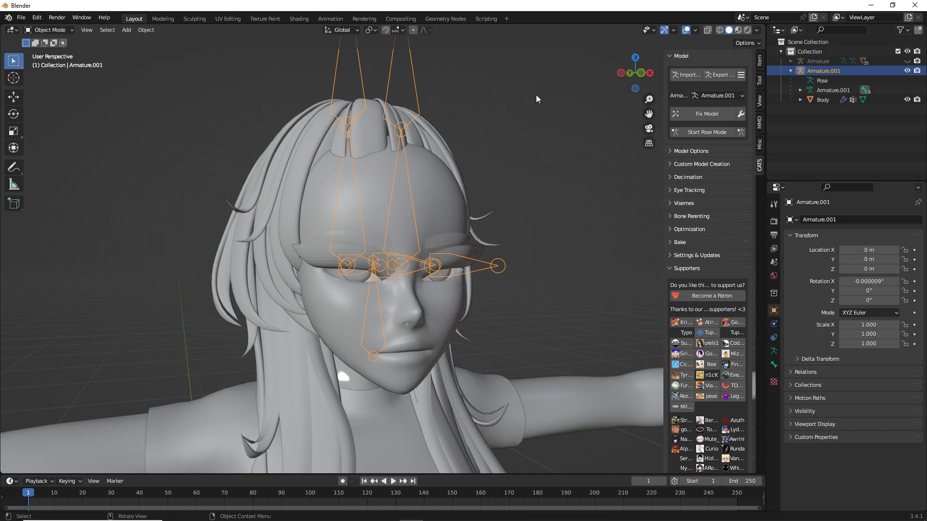
{"action": "key", "text": "g"}
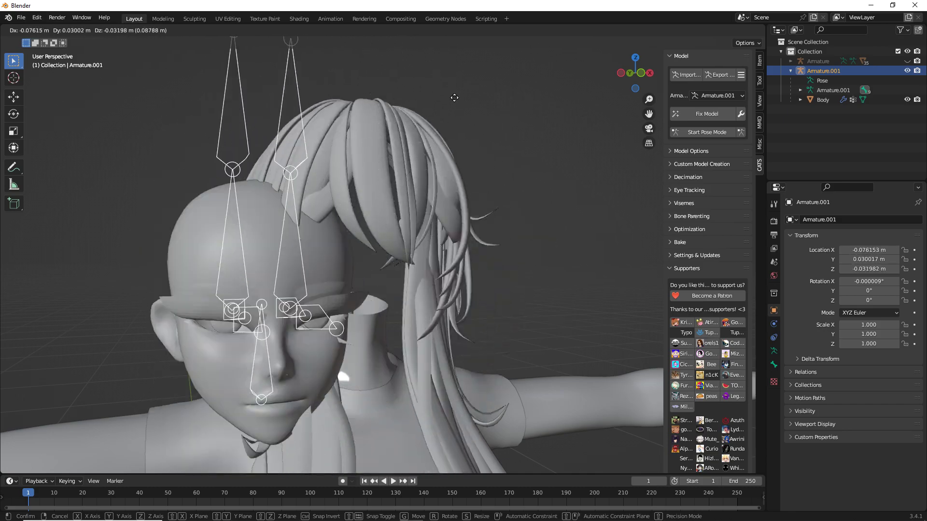
{"action": "right_click", "coordinate": [522, 124]}
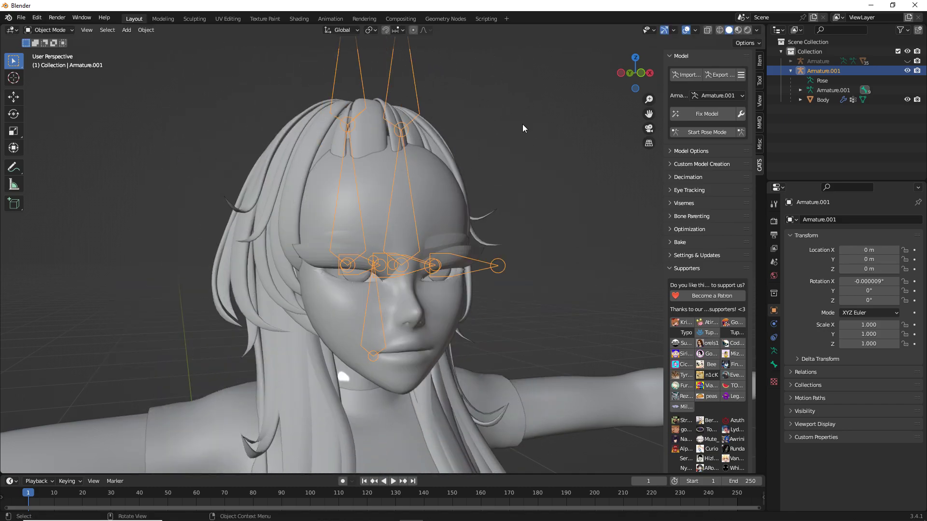
{"action": "key", "text": "g"}
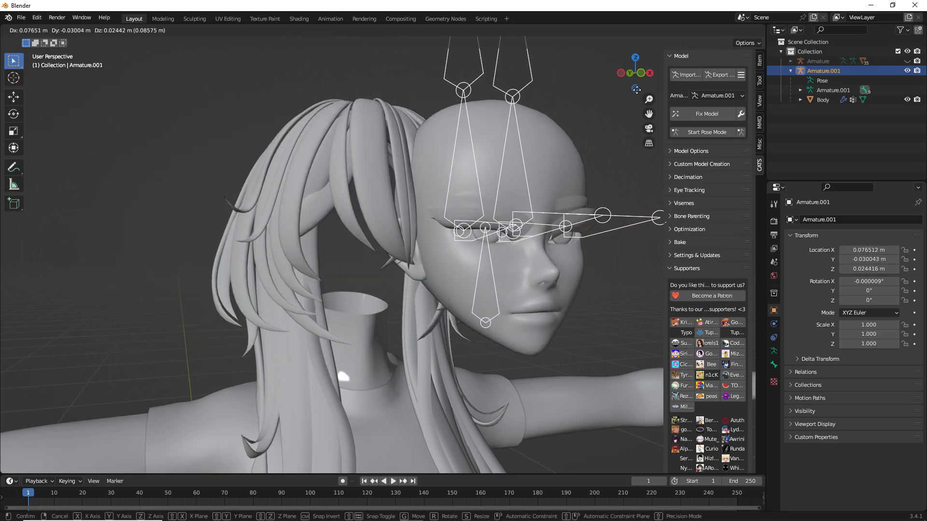
{"action": "right_click", "coordinate": [599, 165]}
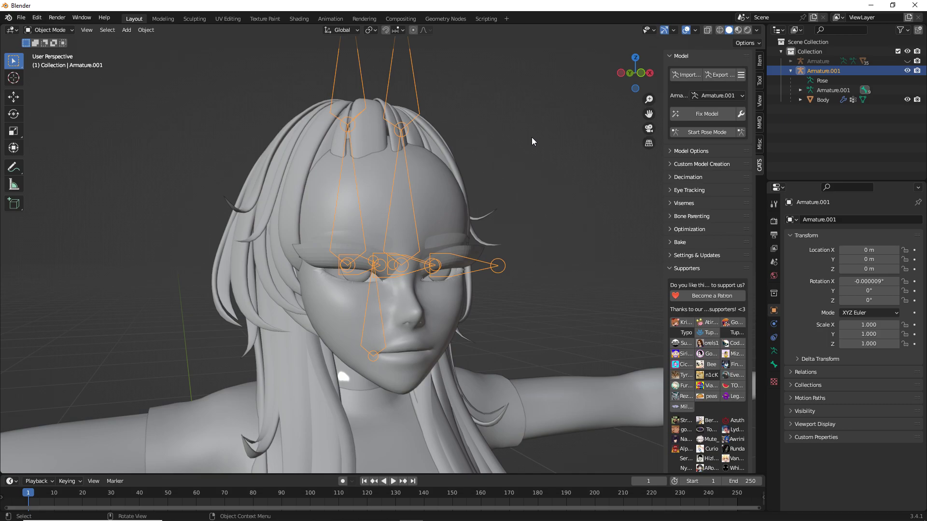
{"action": "key", "text": "g"}
{"action": "left_click", "coordinate": [558, 112]}
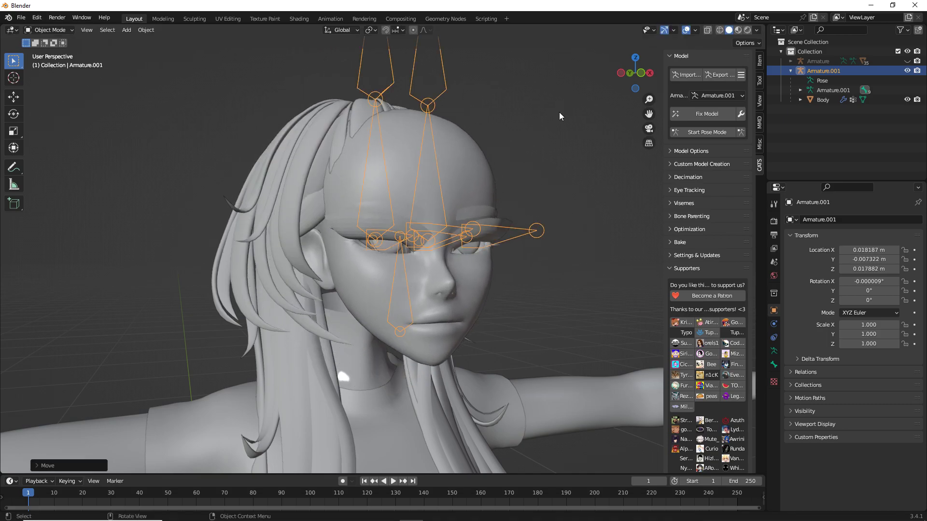
{"action": "key", "text": "ctrl+z"}
{"action": "key", "text": "g"}
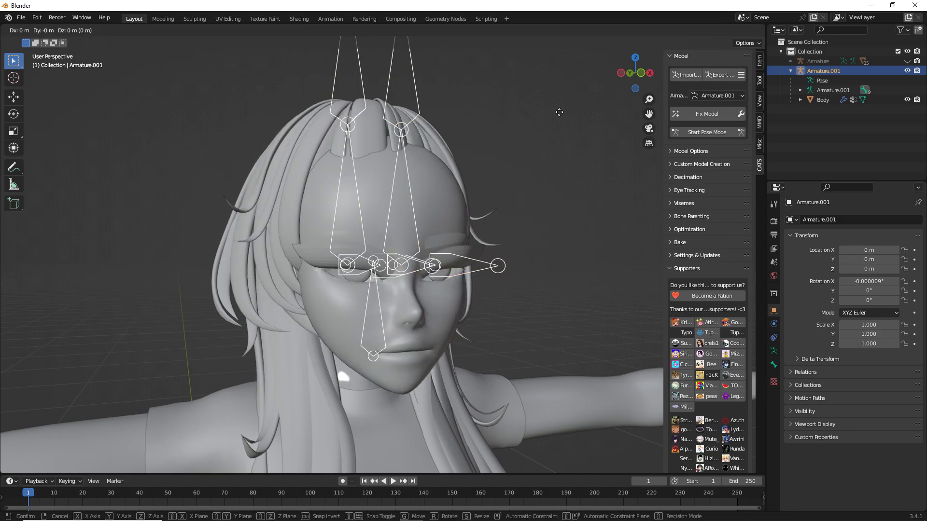
{"action": "key", "text": "y"}
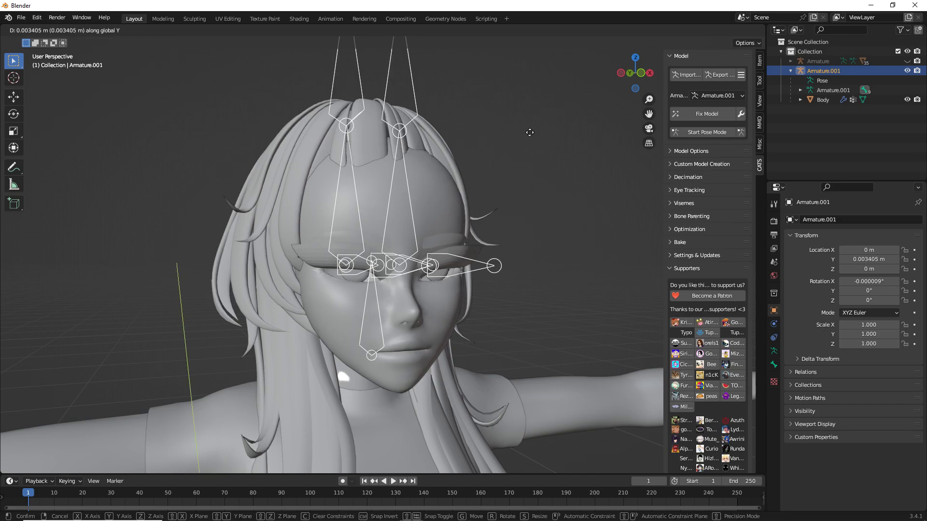
{"action": "left_click", "coordinate": [458, 190]}
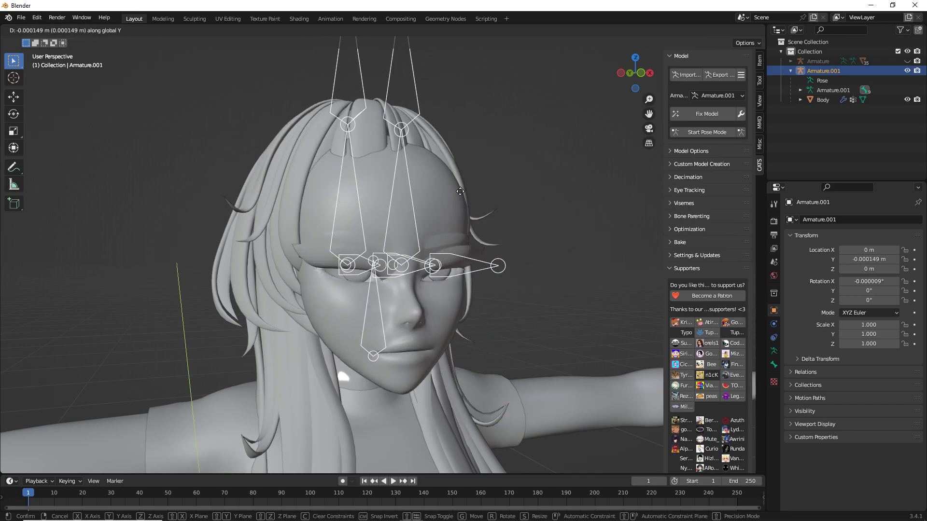
Cancel trial Z and X moves, leaving Armature.001 at Y -0.000149 m, Z -0.010621 m.
{"action": "key", "text": "g"}
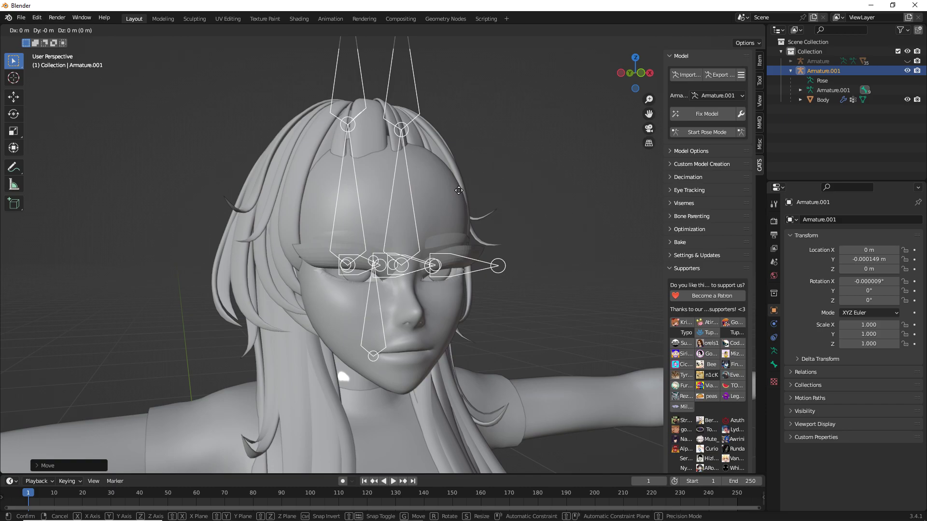
{"action": "key", "text": "z"}
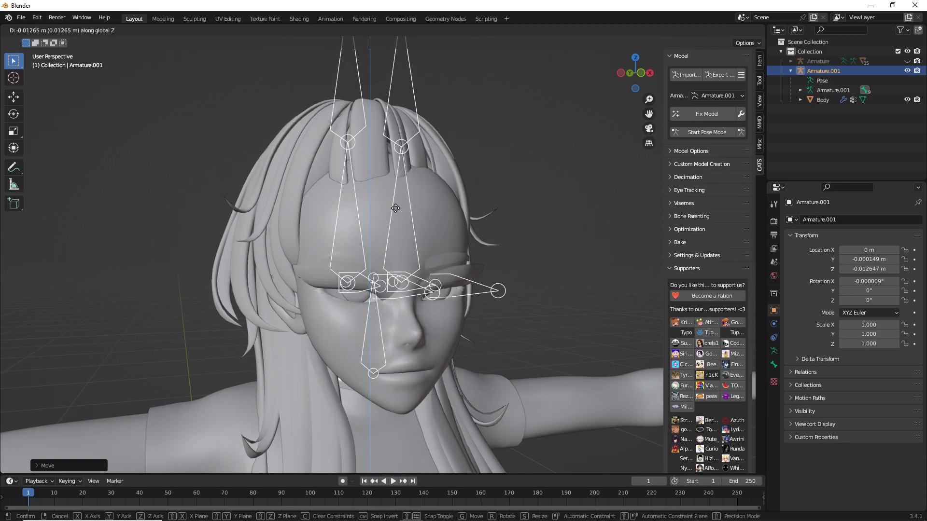
{"action": "key", "text": "Escape"}
{"action": "key", "text": "g"}
{"action": "key", "text": "x"}
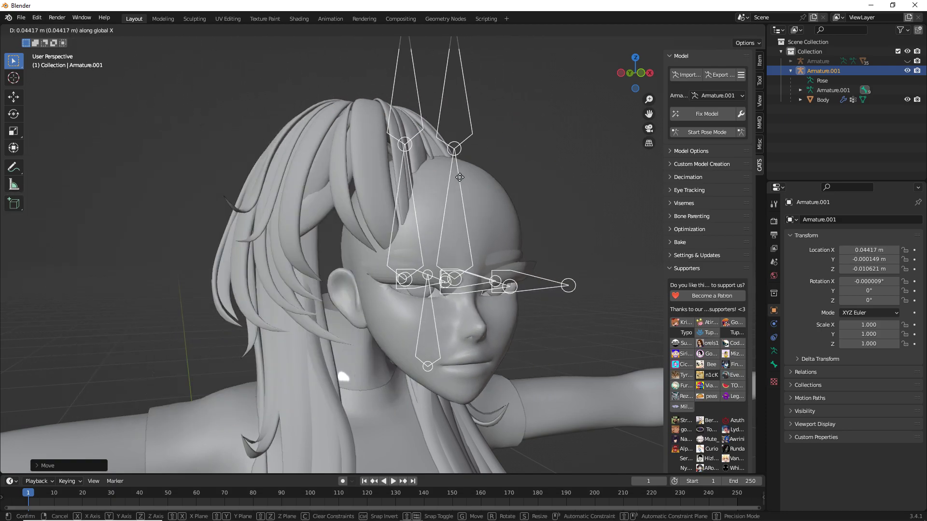
{"action": "key", "text": "Escape"}
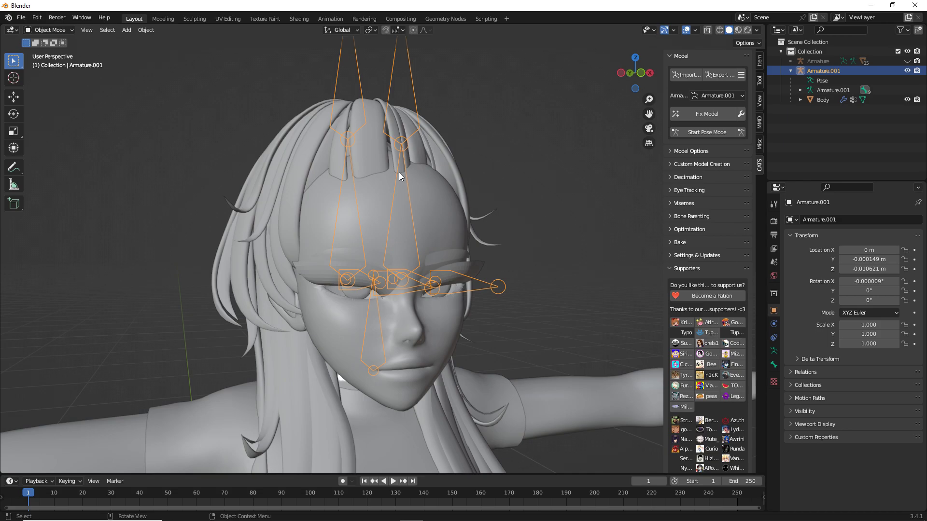
{"action": "key", "text": "g"}
{"action": "key", "text": "y"}
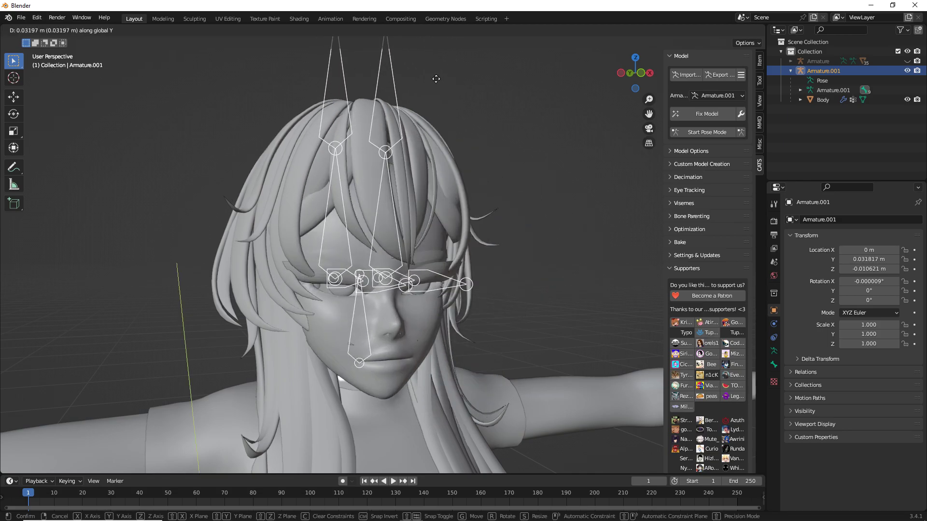
{"action": "left_click", "coordinate": [421, 168]}
{"action": "middle_click_drag", "start_coordinate": [420, 168], "coordinate": [395, 169]}
Move Armature.001 forward on Y and up on Z, then refine Y, ending at Y 0.051276 m, Z 0.014565 m.
{"action": "key", "text": "g"}
{"action": "key", "text": "y"}
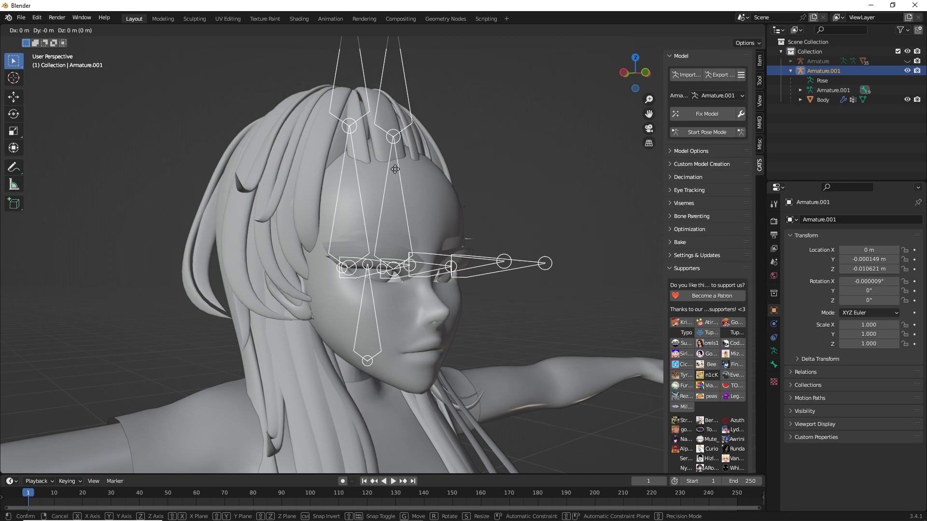
{"action": "left_click", "coordinate": [312, 170]}
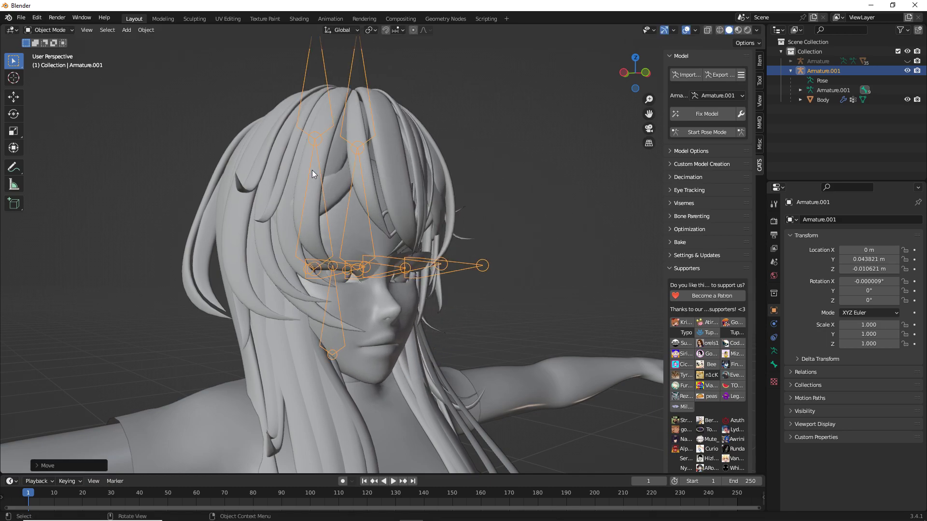
{"action": "key", "text": "g"}
{"action": "key", "text": "z"}
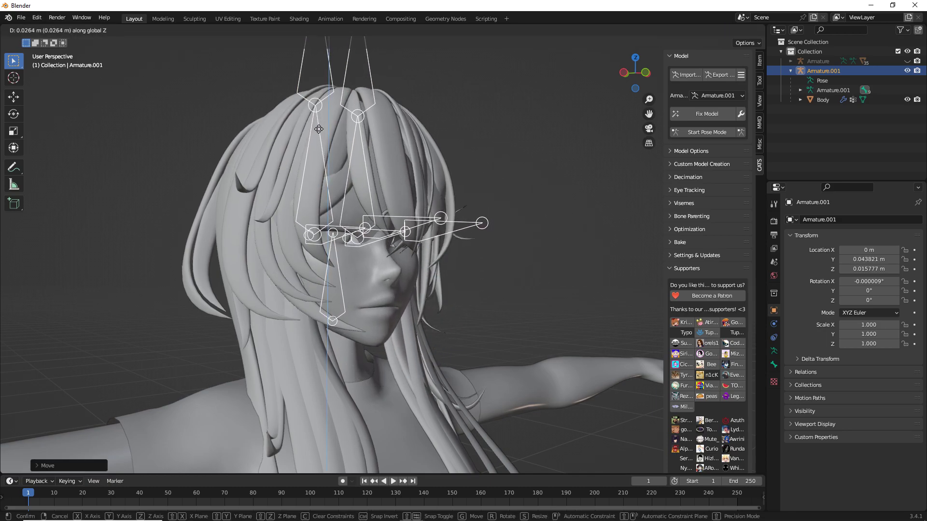
{"action": "left_click", "coordinate": [334, 135]}
{"action": "mouse_move", "coordinate": [334, 135]}
{"action": "middle_mouse_down"}
{"action": "mouse_move", "coordinate": [315, 137]}
{"action": "mouse_move", "coordinate": [342, 137]}
{"action": "middle_mouse_up"}
{"action": "key", "text": "g"}
{"action": "key", "text": "y"}
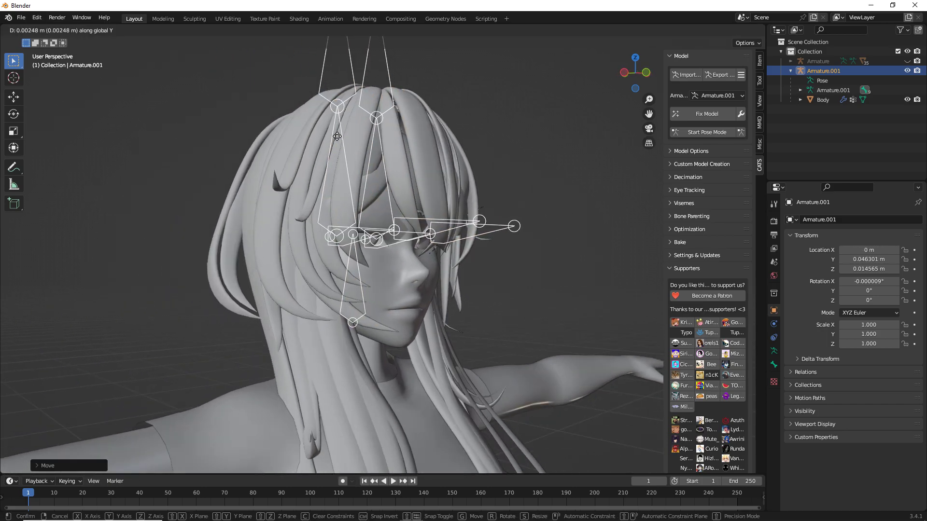
{"action": "left_click", "coordinate": [409, 142]}
{"action": "middle_click_drag", "start_coordinate": [409, 142], "coordinate": [503, 151]}
{"action": "scroll", "coordinate": [534, 163], "scroll_direction": "down", "scroll_amount": 4}
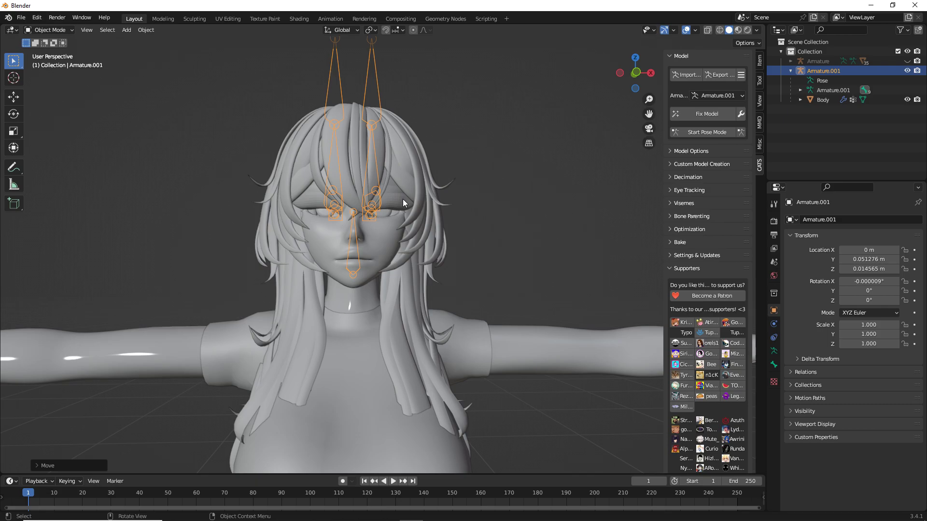
Shrink the head armature to 0.911 and raise it along Z to the eyes.
{"action": "key", "text": "g"}
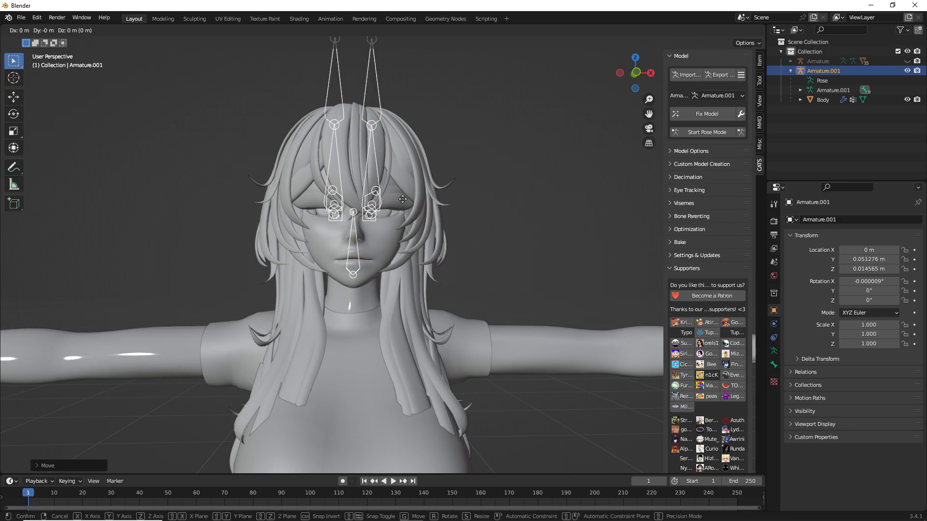
{"action": "key", "text": "s"}
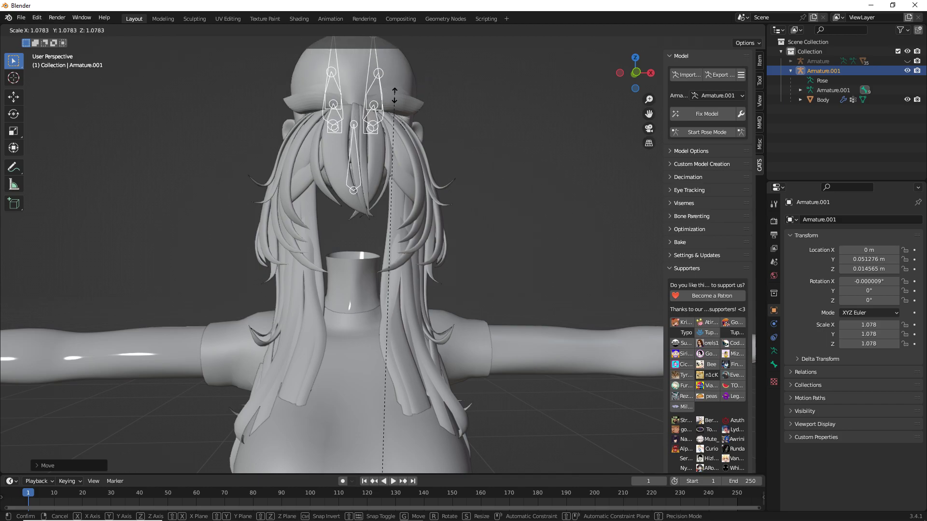
{"action": "left_click", "coordinate": [385, 317]}
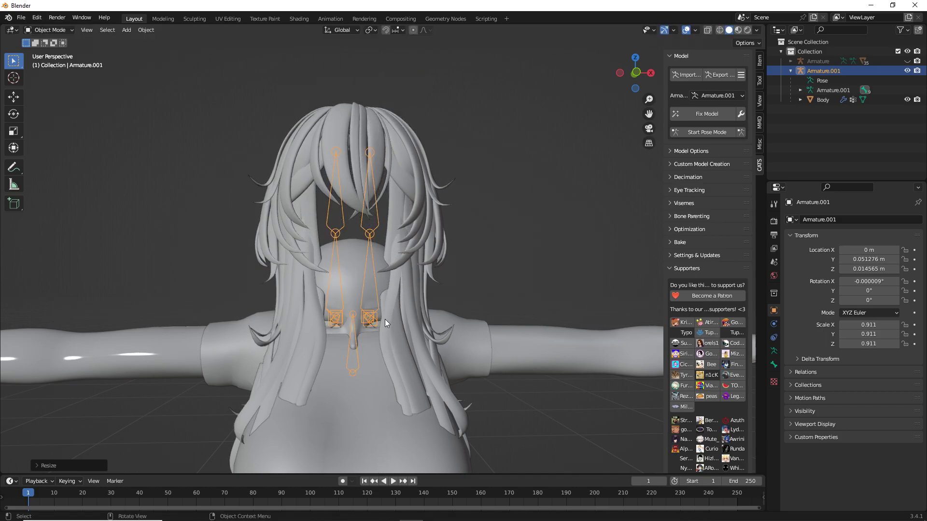
{"action": "key", "text": "g"}
{"action": "key", "text": "z"}
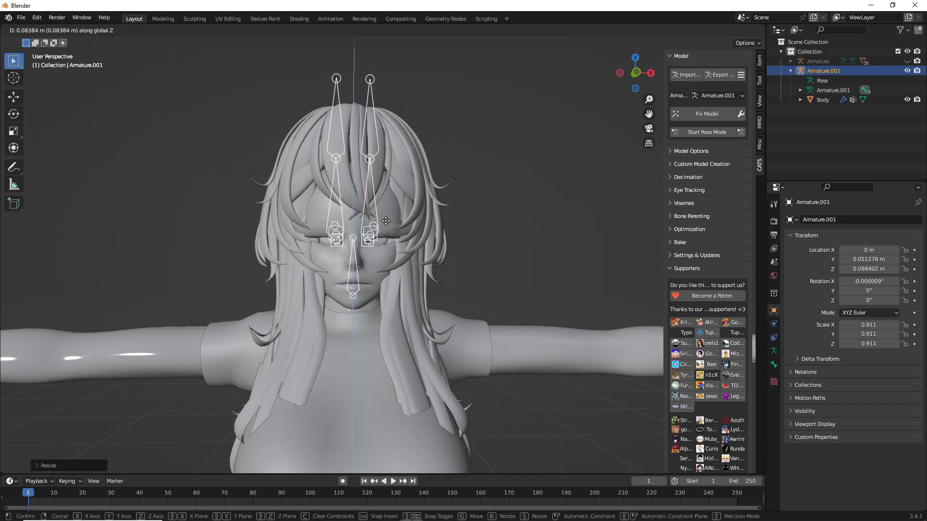
{"action": "left_click", "coordinate": [401, 215]}
{"action": "middle_click_drag", "start_coordinate": [401, 215], "coordinate": [442, 214]}
Move the head armature along Y to 0.033977 m.
{"action": "key", "text": "g"}
{"action": "key", "text": "y"}
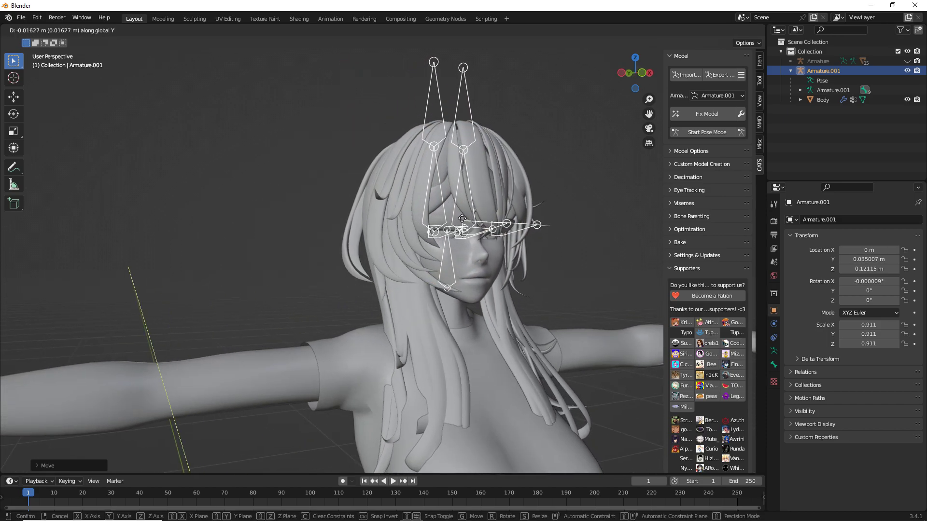
{"action": "left_click", "coordinate": [459, 219]}
{"action": "middle_click_drag", "start_coordinate": [459, 219], "coordinate": [451, 225]}
Rescale the head armature to 0.930 and lower it slightly to Z 0.10149 m.
{"action": "key", "text": "g"}
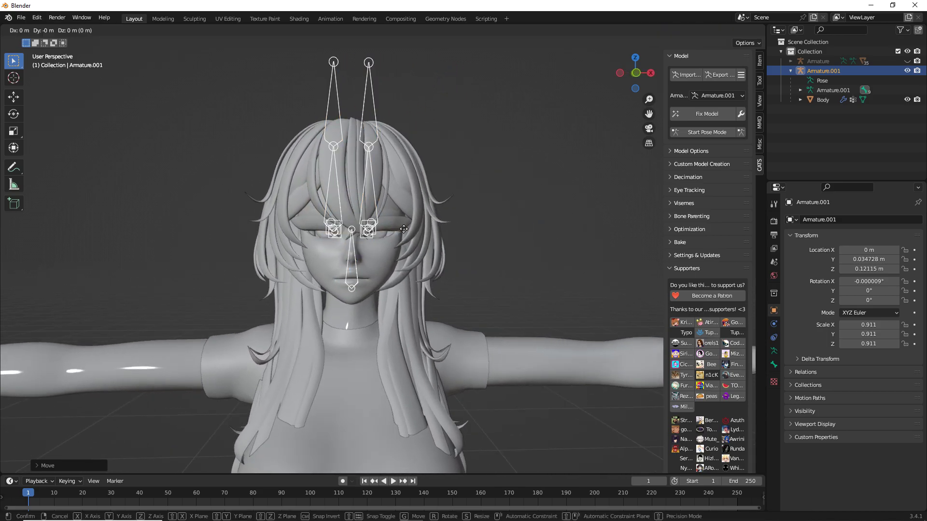
{"action": "key", "text": "s"}
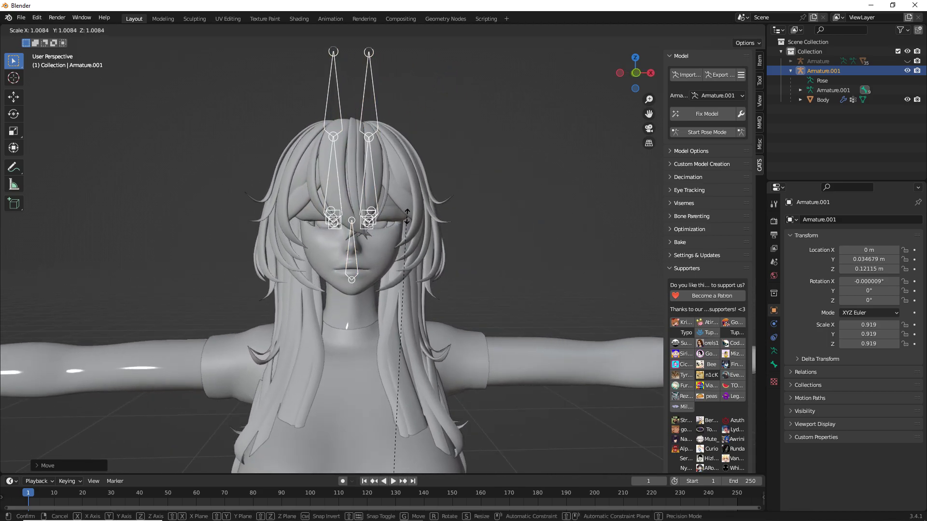
{"action": "left_click", "coordinate": [410, 224]}
{"action": "key", "text": "g"}
{"action": "key", "text": "z"}
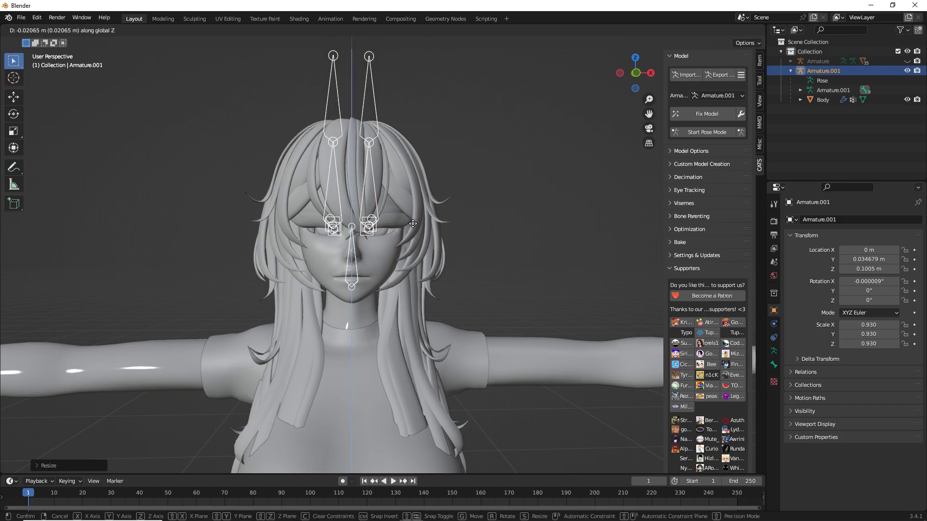
{"action": "left_click", "coordinate": [433, 230]}
{"action": "middle_click_drag", "start_coordinate": [432, 230], "coordinate": [453, 277]}
Nudge the head armature slightly back along Y, then deselect it.
{"action": "key", "text": "g"}
{"action": "left_click", "coordinate": [506, 263]}
{"action": "key", "text": "g"}
{"action": "key", "text": "y"}
{"action": "left_click", "coordinate": [474, 258]}
{"action": "left_click", "coordinate": [460, 284]}
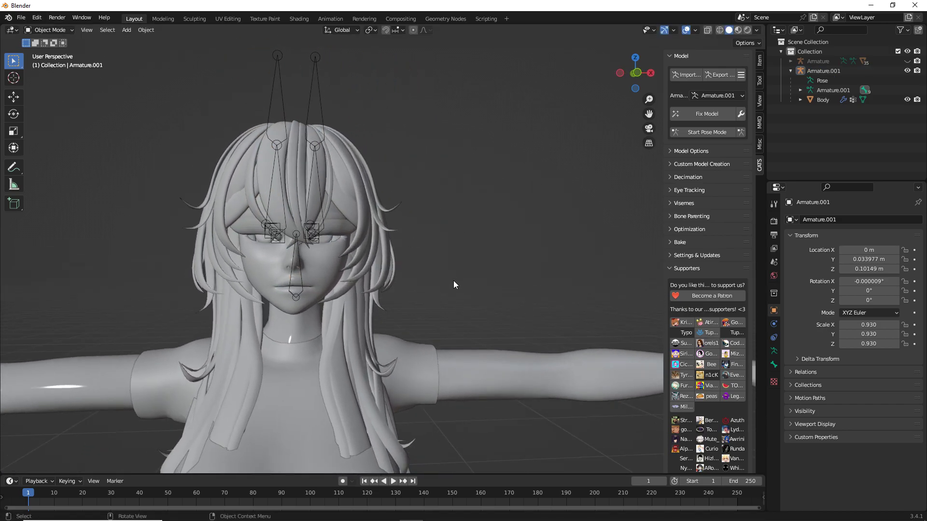
Try moving the head's Body mesh along Y, then undo so it stays at 0 m.
{"action": "middle_click_drag", "start_coordinate": [283, 250], "coordinate": [309, 247]}
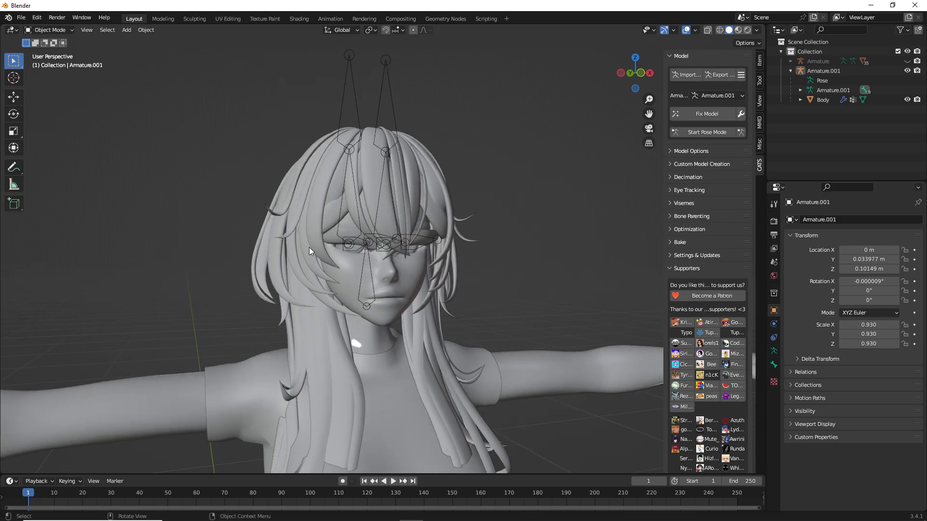
{"action": "left_click", "coordinate": [347, 273]}
{"action": "middle_click_drag", "start_coordinate": [347, 273], "coordinate": [471, 285]}
{"action": "key", "text": "g"}
{"action": "key", "text": "y"}
{"action": "left_click", "coordinate": [404, 286]}
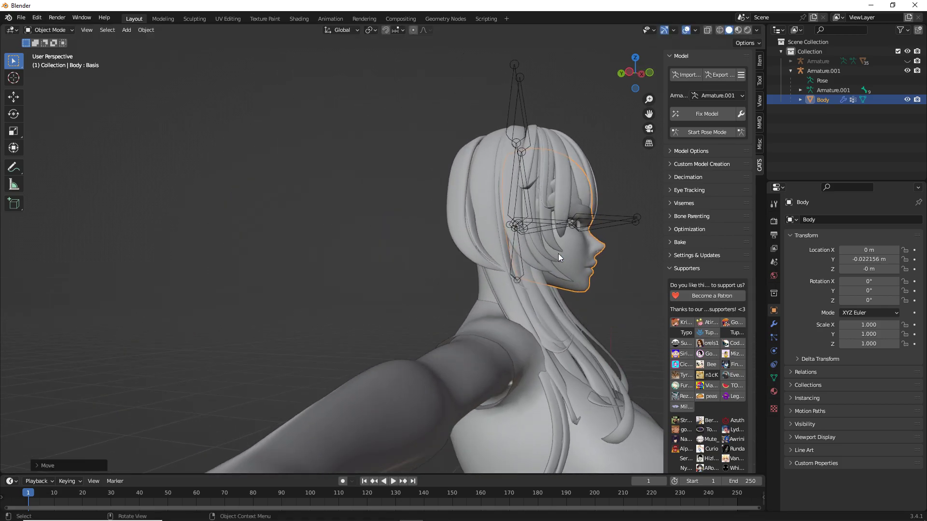
{"action": "key", "text": "ctrl+z"}
Expand the original Armature in the Outliner to list its parts.
{"action": "middle_click_drag", "start_coordinate": [554, 257], "coordinate": [518, 247]}
{"action": "scroll", "coordinate": [519, 247], "scroll_direction": "up", "scroll_amount": 1}
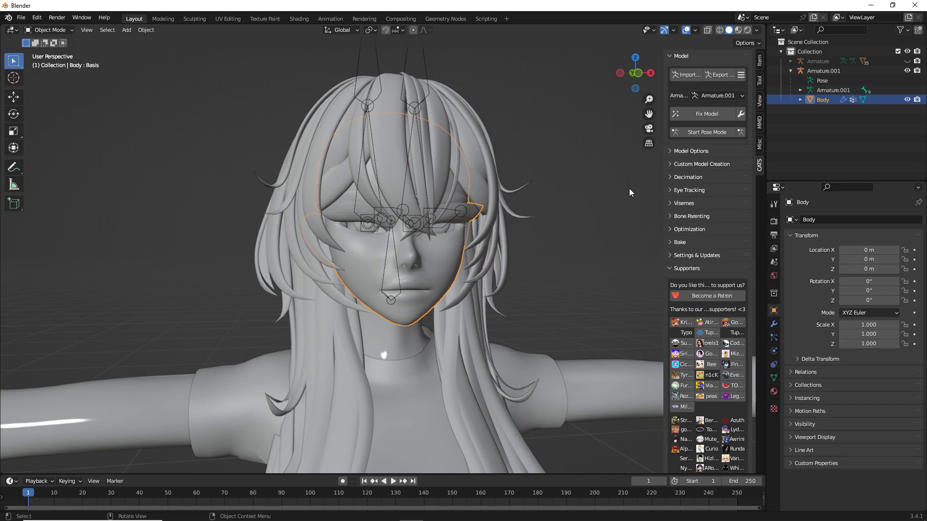
{"action": "left_click", "coordinate": [790, 61]}
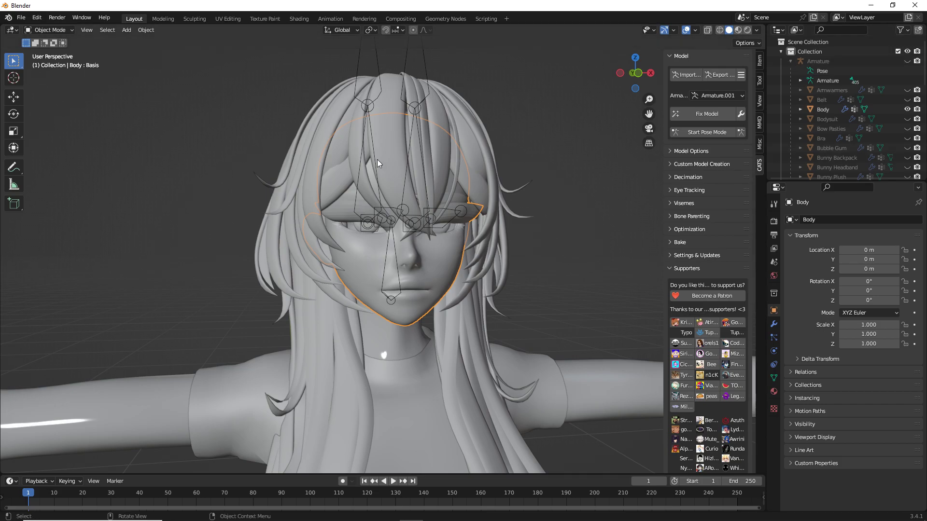
{"action": "middle_click_drag", "start_coordinate": [440, 113], "coordinate": [435, 111]}
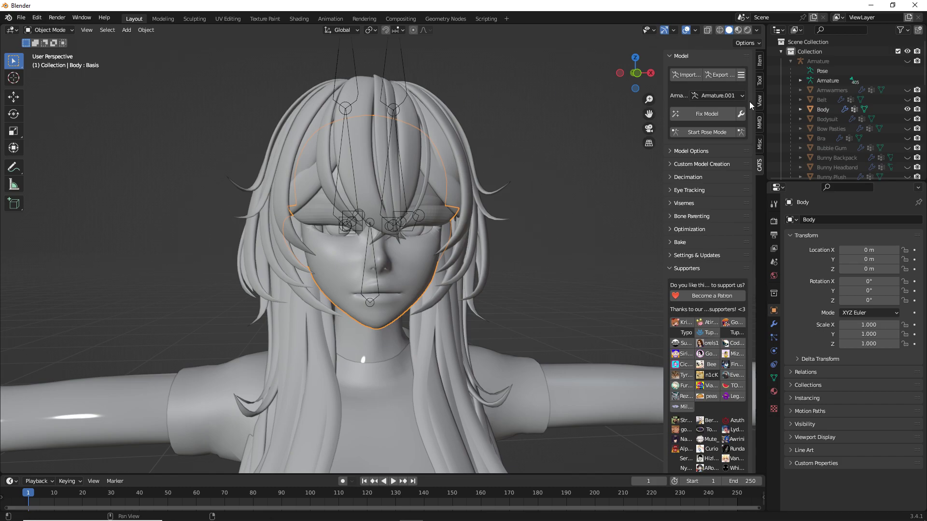
{"action": "scroll", "coordinate": [804, 106], "scroll_direction": "down", "scroll_amount": 6}
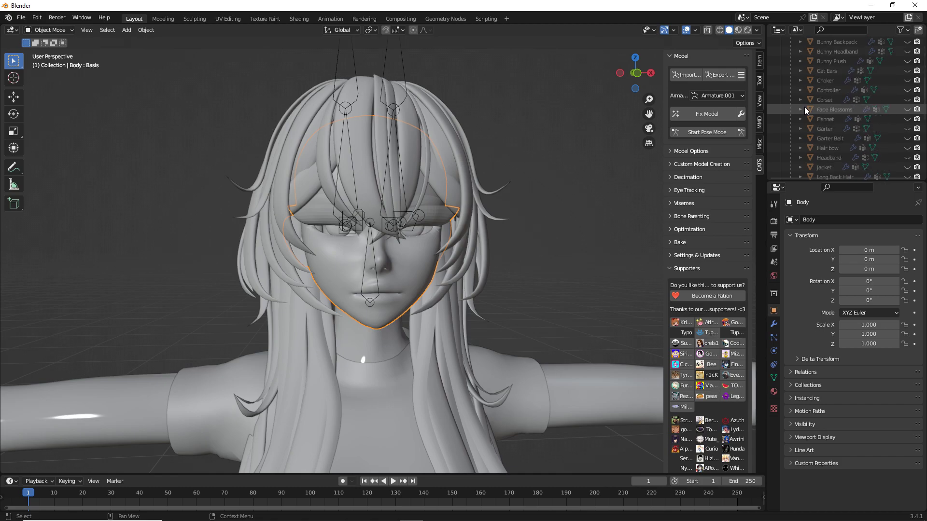
{"action": "scroll", "coordinate": [804, 109], "scroll_direction": "down", "scroll_amount": 2}
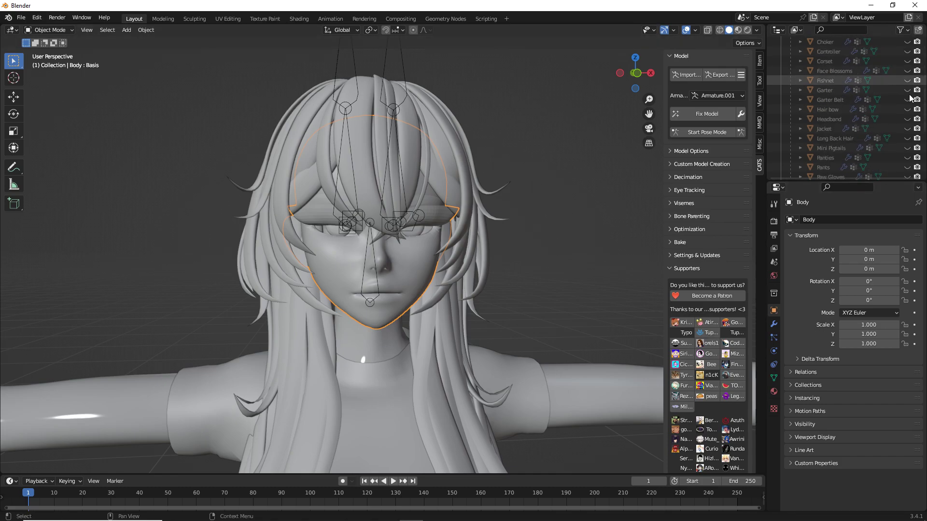
{"action": "scroll", "coordinate": [821, 121], "scroll_direction": "up", "scroll_amount": 2}
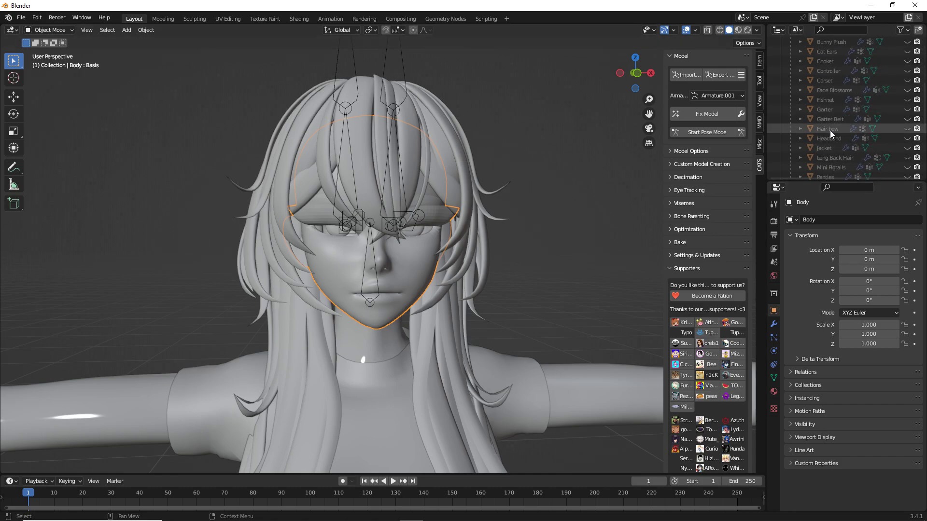
Select the Hair bow object and make it visible in the viewport.
{"action": "left_click", "coordinate": [830, 130]}
{"action": "left_click", "coordinate": [907, 128]}
{"action": "middle_click_drag", "start_coordinate": [534, 149], "coordinate": [436, 149]}
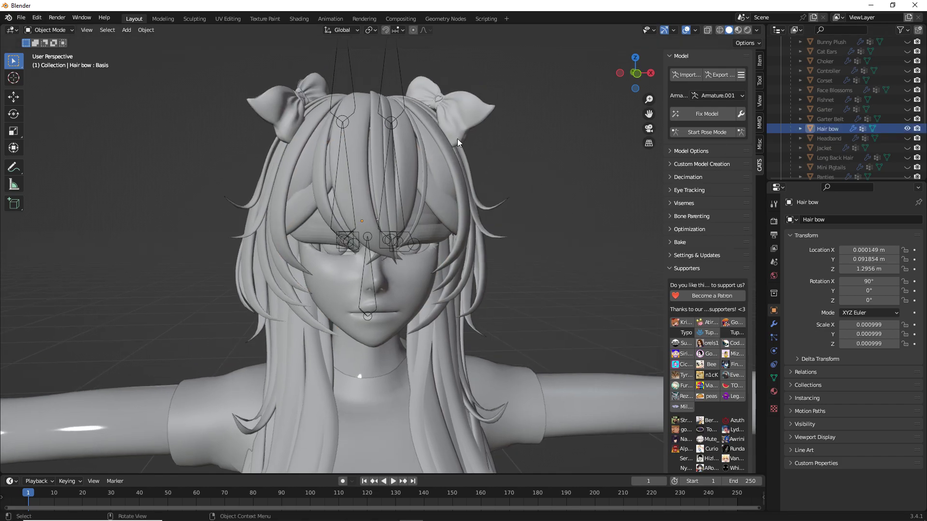
{"action": "left_click", "coordinate": [458, 125]}
{"action": "middle_click_drag", "start_coordinate": [531, 94], "coordinate": [565, 169], "text": "shift"}
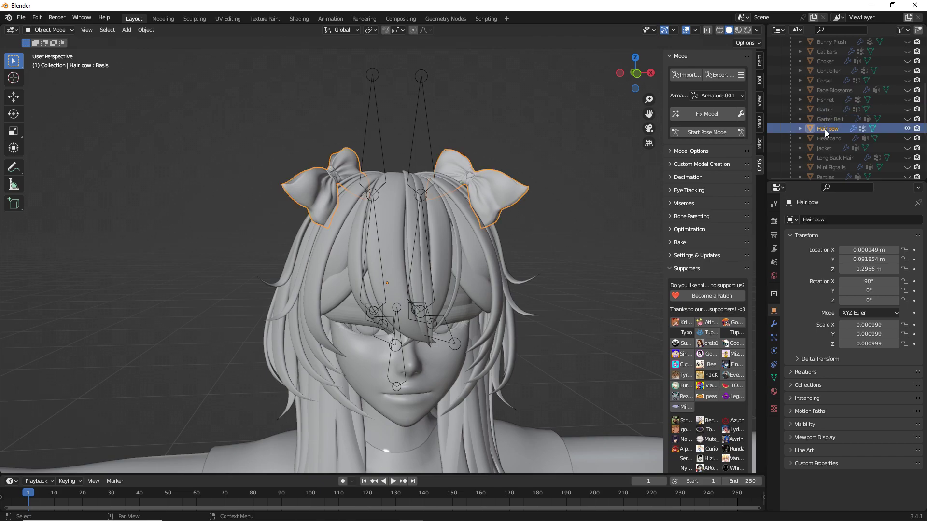
Try moving the hair bows along Y, then cancel to keep their position.
{"action": "key", "text": "g"}
{"action": "key", "text": "y"}
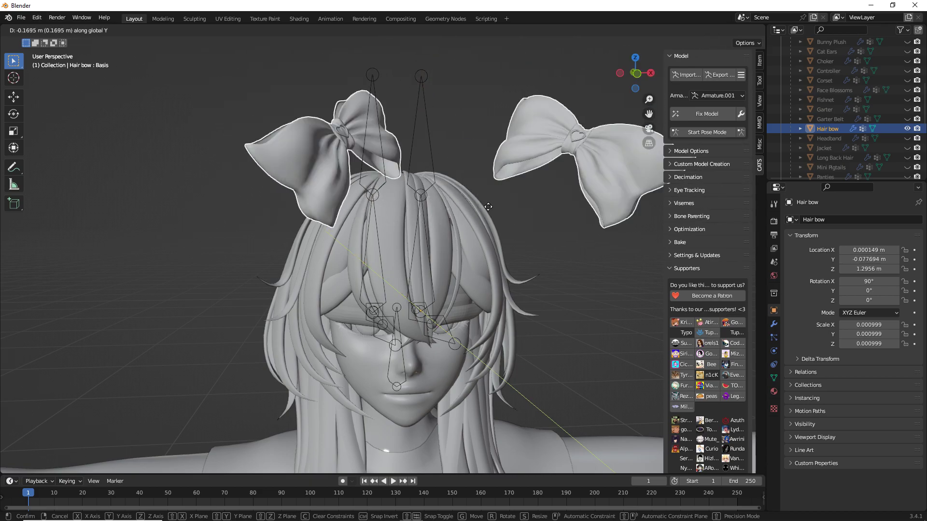
{"action": "key", "text": "Escape"}
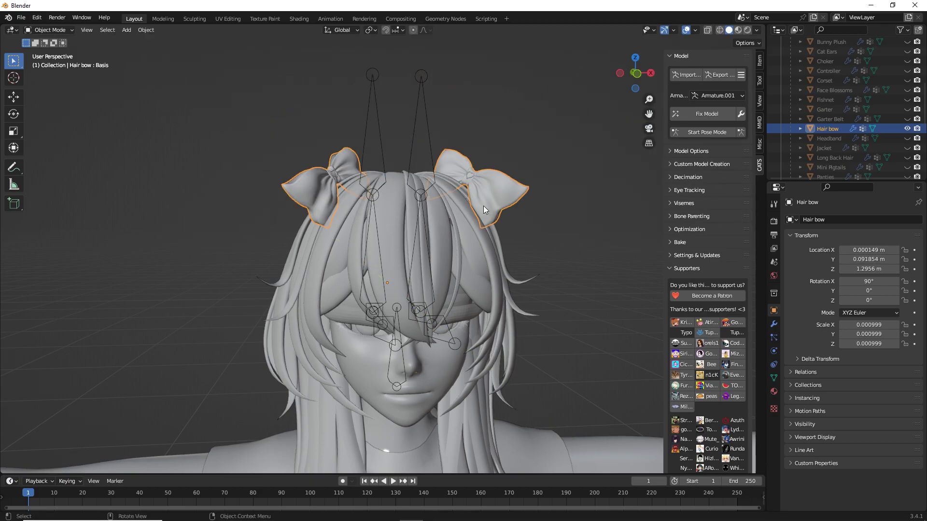
{"action": "middle_click_drag", "start_coordinate": [482, 206], "coordinate": [479, 195]}
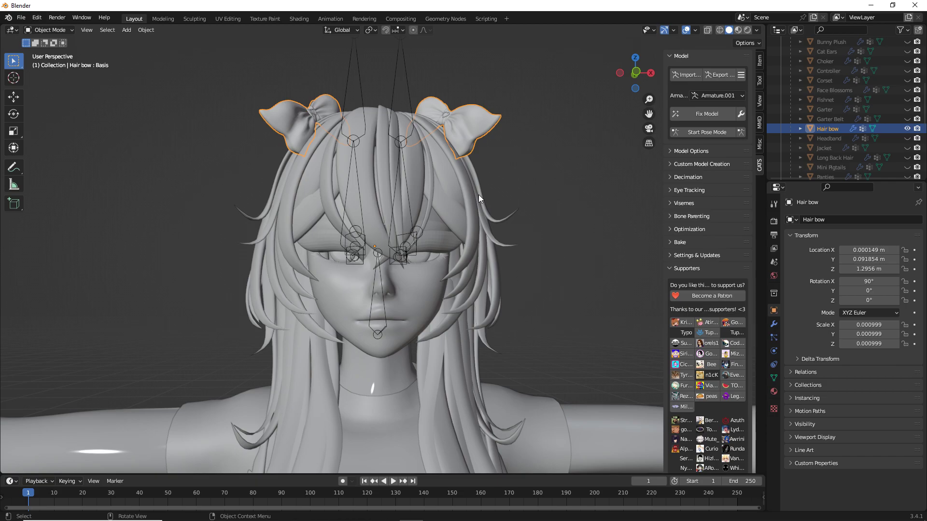
Try resizing the bows and raising them along Z in front view, cancelling both.
{"action": "key", "text": "s"}
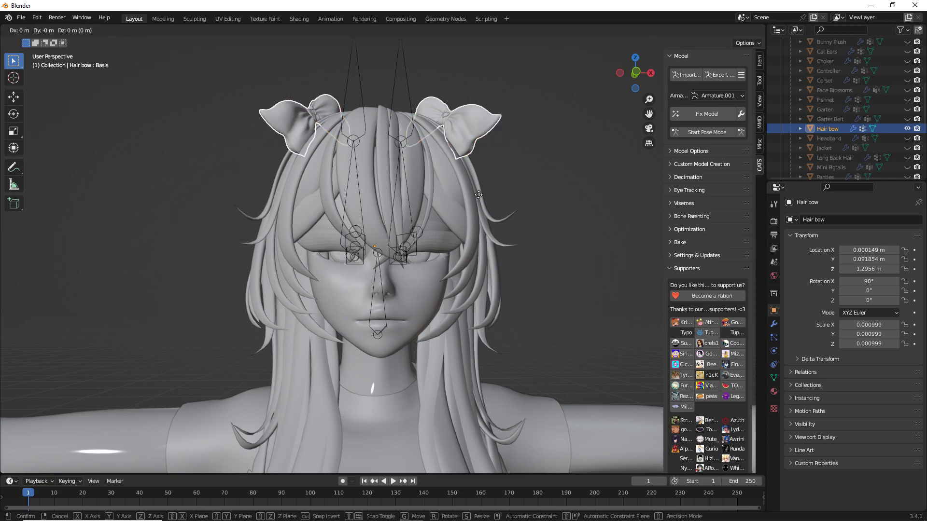
{"action": "right_click", "coordinate": [508, 122]}
{"action": "scroll", "coordinate": [496, 135], "scroll_direction": "down", "scroll_amount": 2}
{"action": "middle_click_drag", "start_coordinate": [497, 135], "coordinate": [478, 147]}
{"action": "key", "text": "KP_1"}
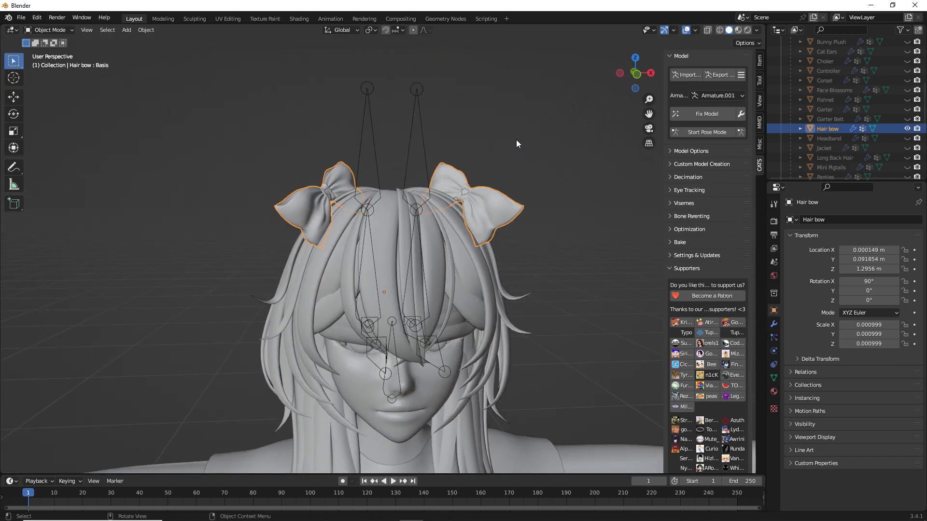
{"action": "key", "text": "g"}
{"action": "key", "text": "z"}
{"action": "right_click", "coordinate": [511, 58]}
{"action": "scroll", "coordinate": [492, 146], "scroll_direction": "up", "scroll_amount": 2}
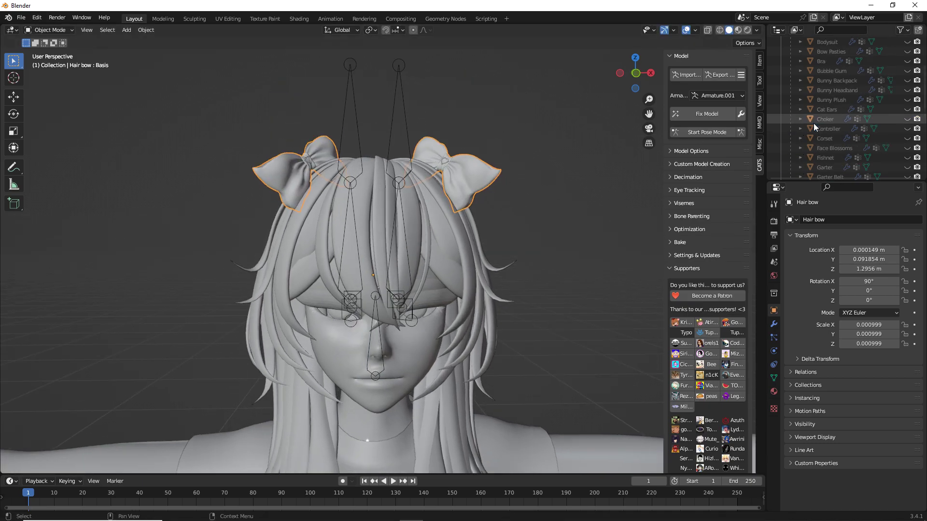
Unhide the Bubble Gum accessory in the Outliner.
{"action": "scroll", "coordinate": [816, 121], "scroll_direction": "up", "scroll_amount": 5}
{"action": "left_click", "coordinate": [907, 109]}
{"action": "middle_click_drag", "start_coordinate": [435, 182], "coordinate": [567, 308]}
Raise the Bubble Gum sphere slightly to Z 1.2216 m so it sits at the mouth.
{"action": "left_click", "coordinate": [540, 326]}
{"action": "key", "text": "g"}
{"action": "left_click", "coordinate": [570, 307]}
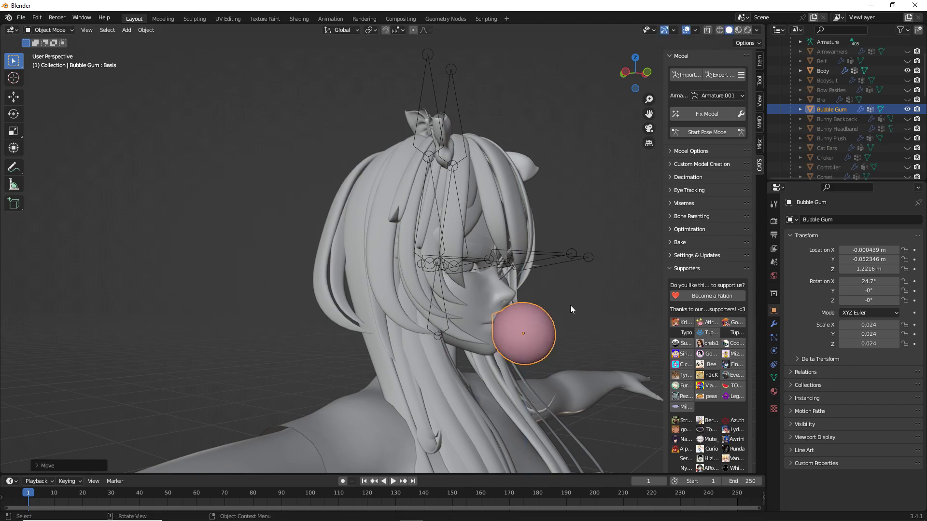
{"action": "left_click", "coordinate": [595, 259]}
{"action": "mouse_move", "coordinate": [589, 260]}
{"action": "middle_mouse_down"}
{"action": "mouse_move", "coordinate": [541, 260]}
{"action": "mouse_move", "coordinate": [575, 257]}
{"action": "middle_mouse_up"}
{"action": "scroll", "coordinate": [575, 257], "scroll_direction": "up", "scroll_amount": 2}
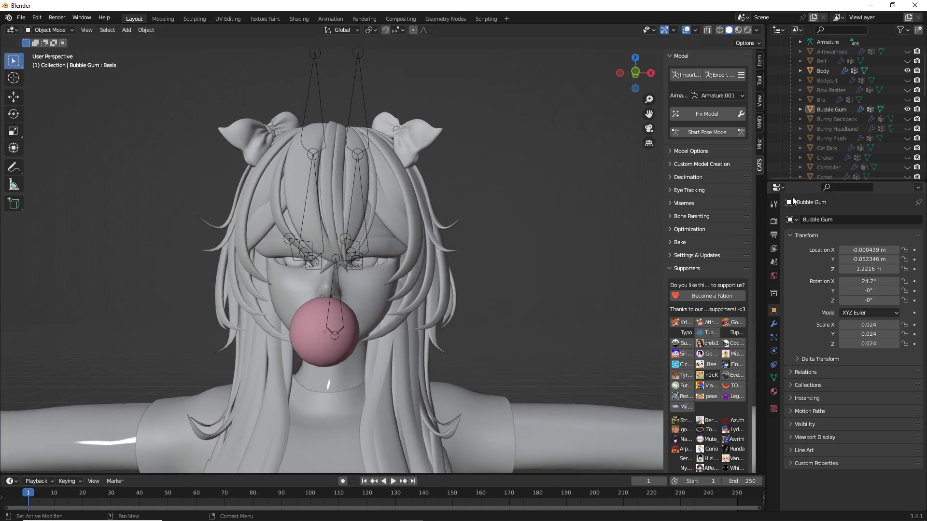
{"action": "middle_click_drag", "start_coordinate": [535, 220], "coordinate": [501, 222]}
Unhide the body Armature plus Armwarmers, Belt, Bodysuit, Bow Pasties, Bra and remaining accessories.
{"action": "scroll", "coordinate": [850, 134], "scroll_direction": "up", "scroll_amount": 3}
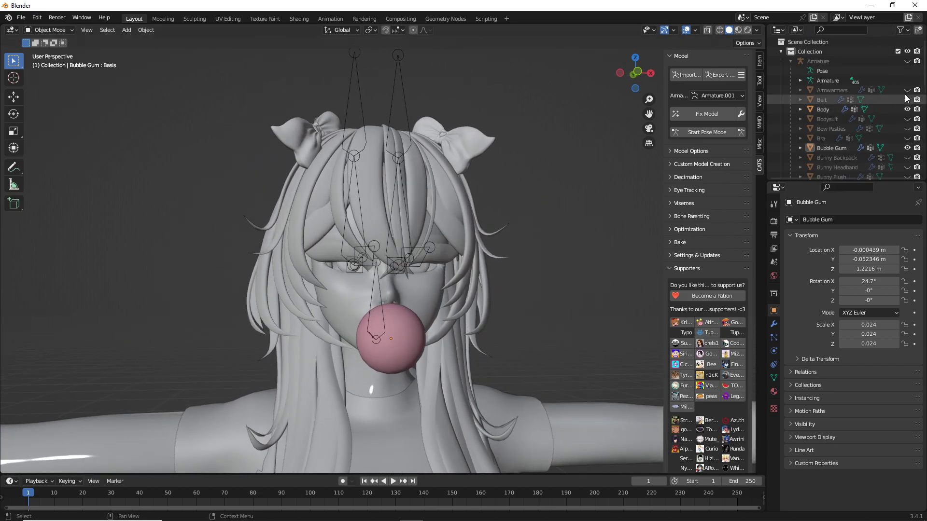
{"action": "left_click_drag", "start_coordinate": [905, 95], "coordinate": [906, 142]}
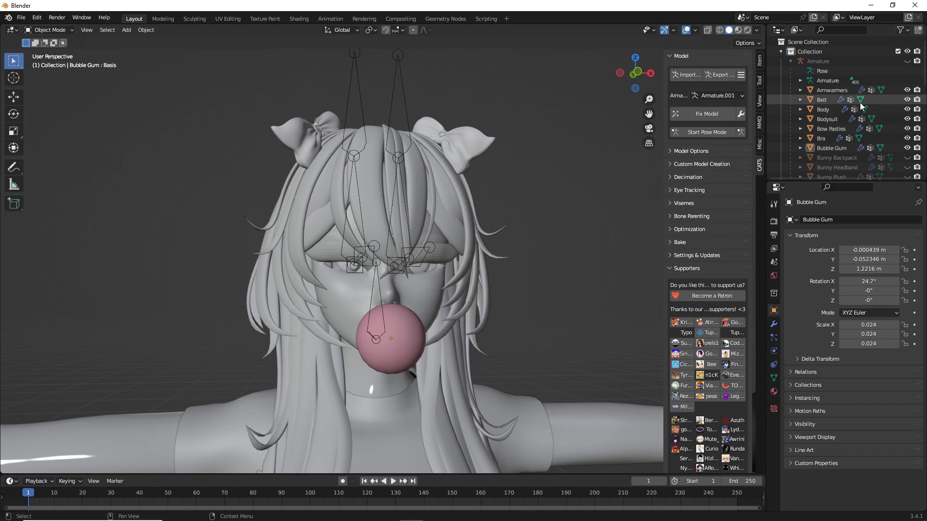
{"action": "left_click", "coordinate": [906, 62]}
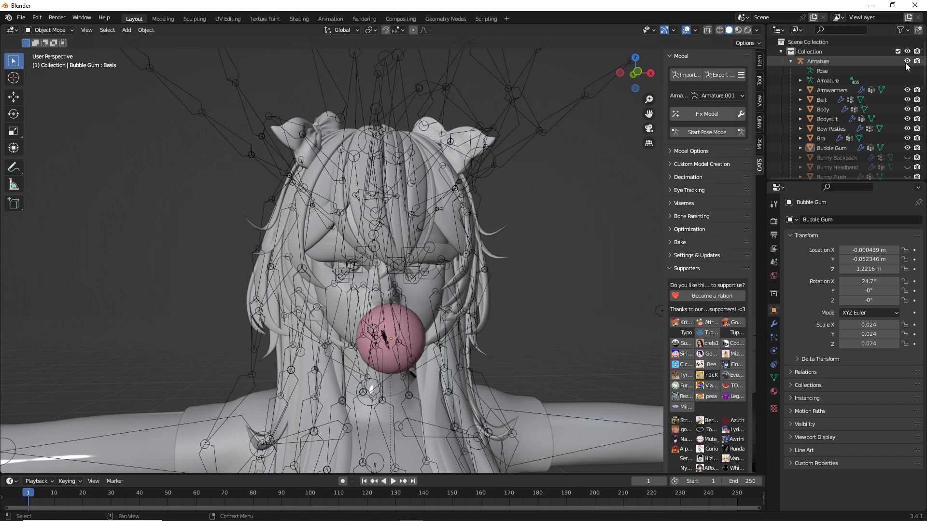
{"action": "scroll", "coordinate": [905, 67], "scroll_direction": "down", "scroll_amount": 4}
{"action": "left_click_drag", "start_coordinate": [907, 81], "coordinate": [907, 145]}
{"action": "mouse_move", "coordinate": [566, 140]}
{"action": "middle_mouse_down"}
{"action": "mouse_move", "coordinate": [540, 140]}
{"action": "mouse_move", "coordinate": [557, 155]}
{"action": "middle_mouse_up"}
{"action": "scroll", "coordinate": [518, 195], "scroll_direction": "down", "scroll_amount": 3, "text": "shift"}
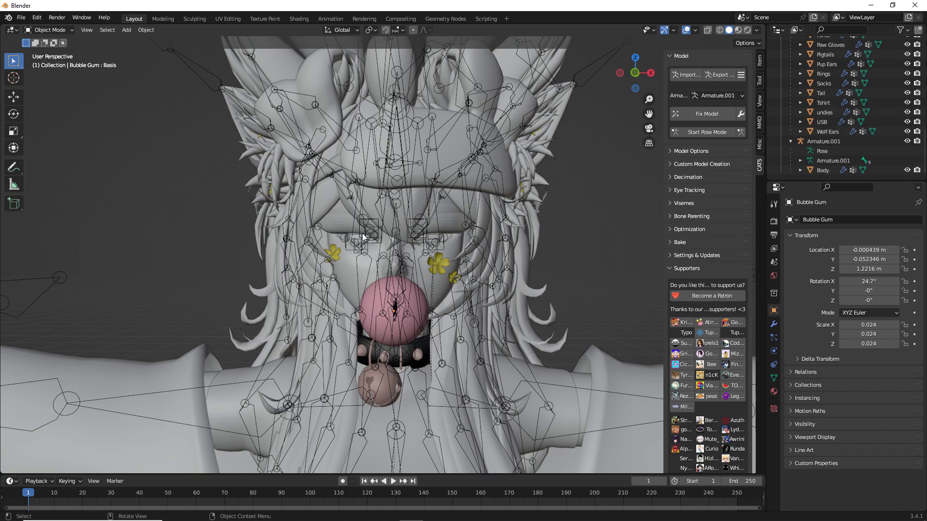
{"action": "scroll", "coordinate": [853, 121], "scroll_direction": "up", "scroll_amount": 10}
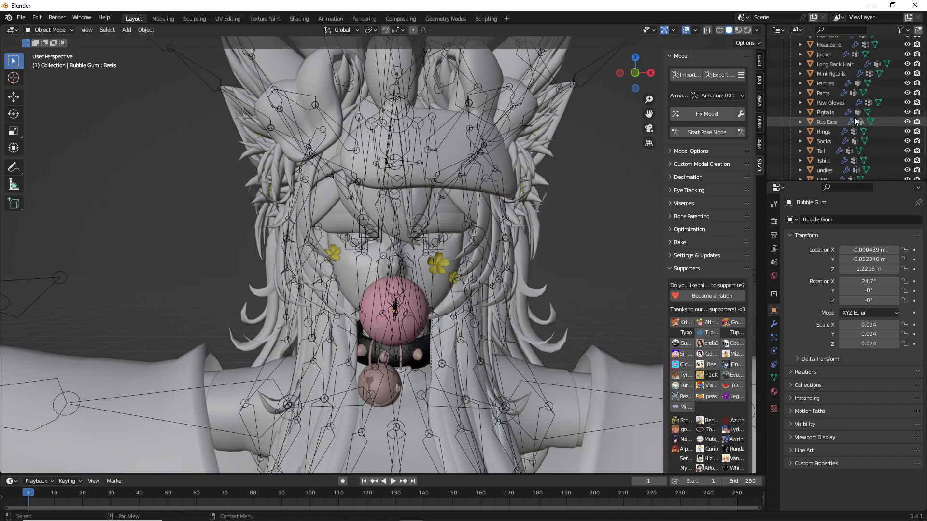
{"action": "scroll", "coordinate": [854, 120], "scroll_direction": "down", "scroll_amount": 10}
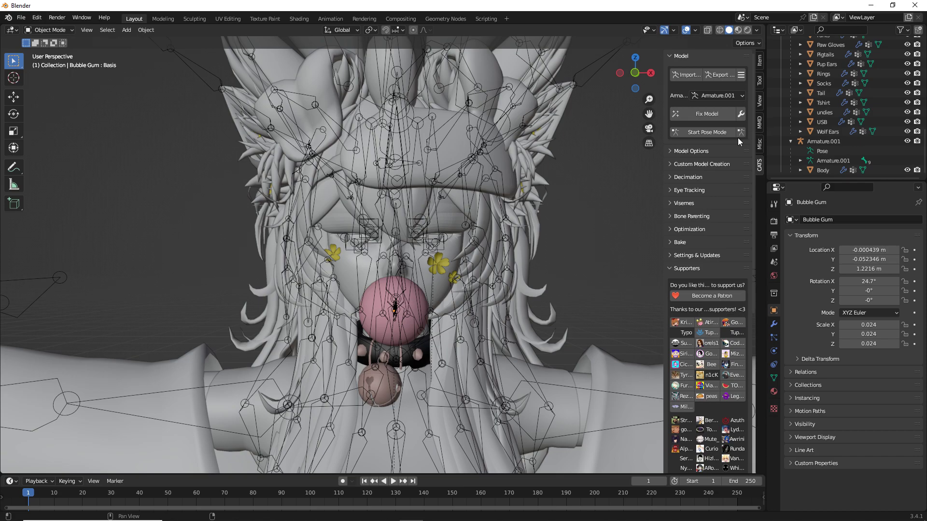
In CATS Custom Model Creation, untick Join Meshes and Remove Zero Weight Bones, then select Armature.
{"action": "left_click", "coordinate": [696, 164]}
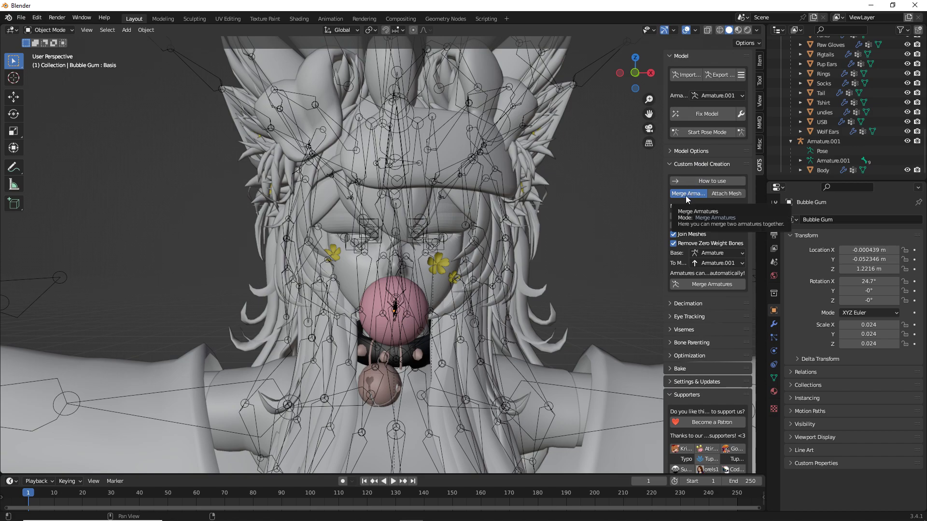
{"action": "left_click", "coordinate": [673, 234]}
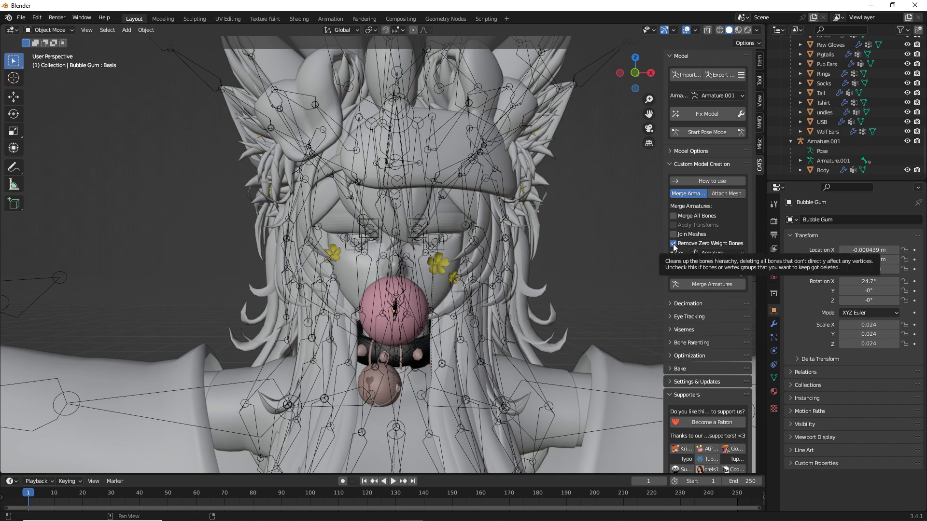
{"action": "left_click", "coordinate": [674, 244]}
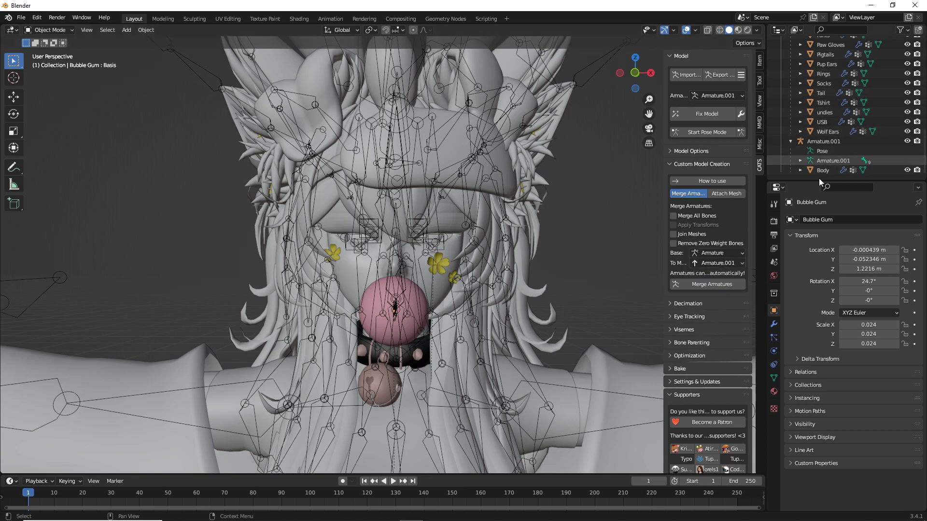
{"action": "scroll", "coordinate": [839, 118], "scroll_direction": "up", "scroll_amount": 6}
{"action": "scroll", "coordinate": [831, 128], "scroll_direction": "up", "scroll_amount": 5}
{"action": "left_click", "coordinate": [820, 61]}
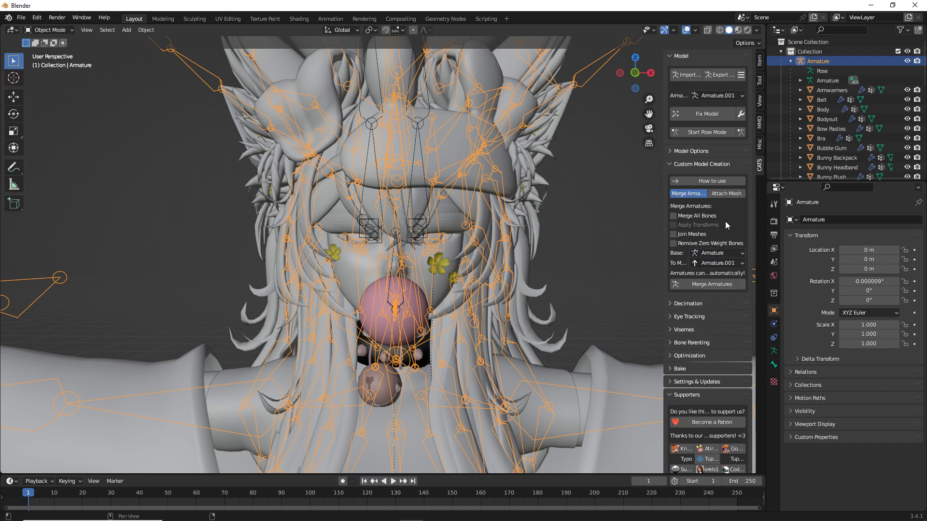
With Armature as base and Armature.001 to merge, run Merge Armatures.
{"action": "left_click", "coordinate": [709, 253]}
{"action": "left_click", "coordinate": [709, 275]}
{"action": "left_click", "coordinate": [710, 254]}
{"action": "left_click", "coordinate": [706, 261]}
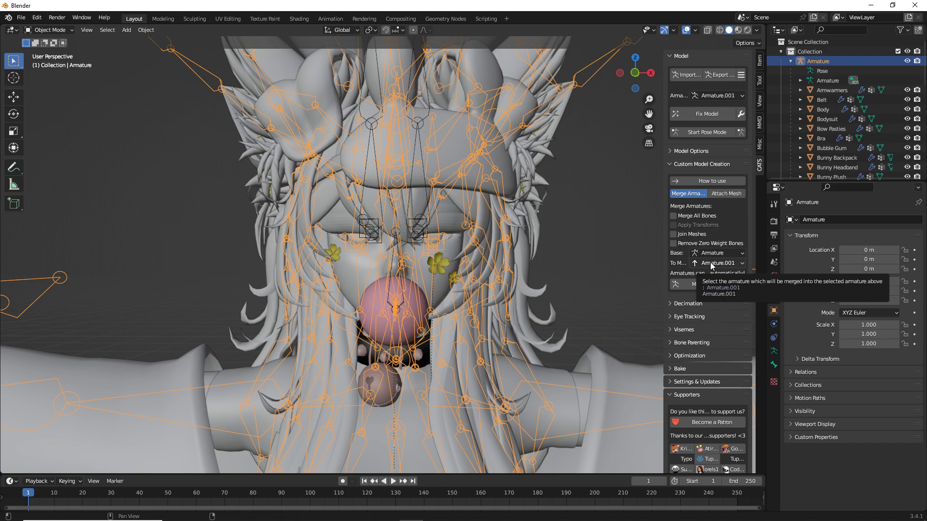
{"action": "left_click", "coordinate": [693, 288]}
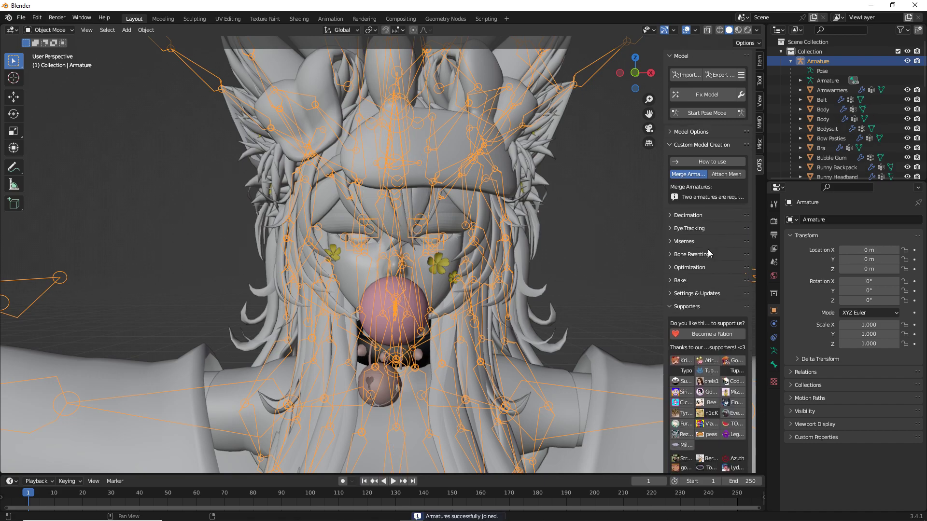
{"action": "left_click", "coordinate": [589, 265]}
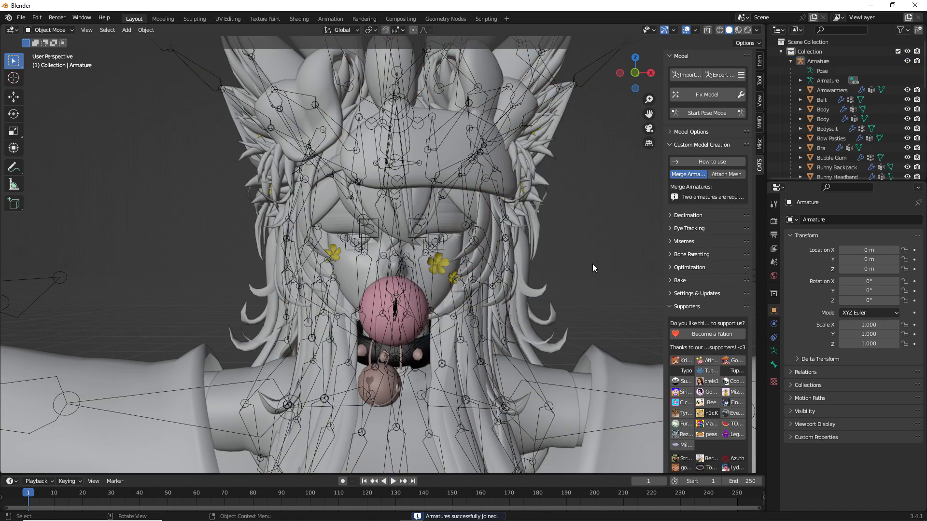
{"action": "middle_click_drag", "start_coordinate": [590, 264], "coordinate": [497, 258]}
{"action": "scroll", "coordinate": [502, 263], "scroll_direction": "up", "scroll_amount": 3}
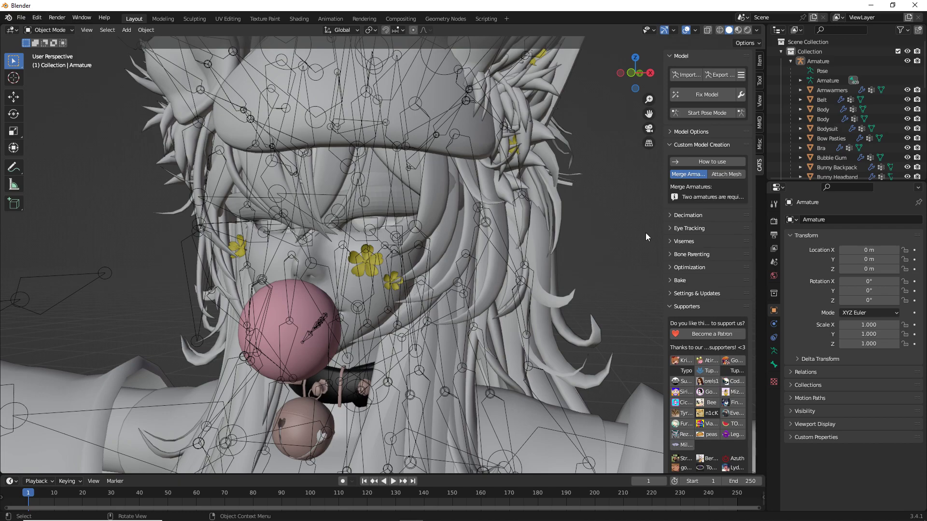
{"action": "left_click", "coordinate": [709, 114]}
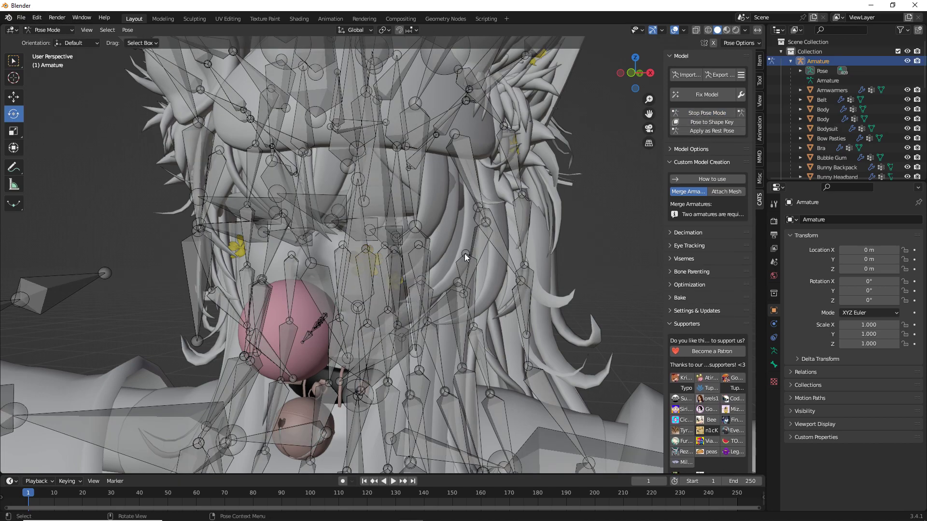
{"action": "middle_click_drag", "start_coordinate": [462, 253], "coordinate": [465, 257]}
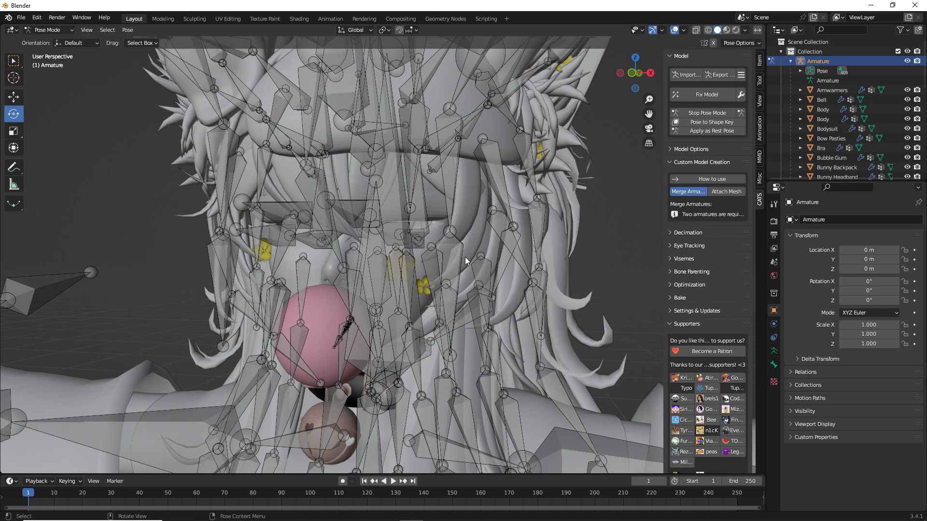
{"action": "left_click", "coordinate": [370, 290]}
{"action": "middle_click_drag", "start_coordinate": [390, 265], "coordinate": [428, 268]}
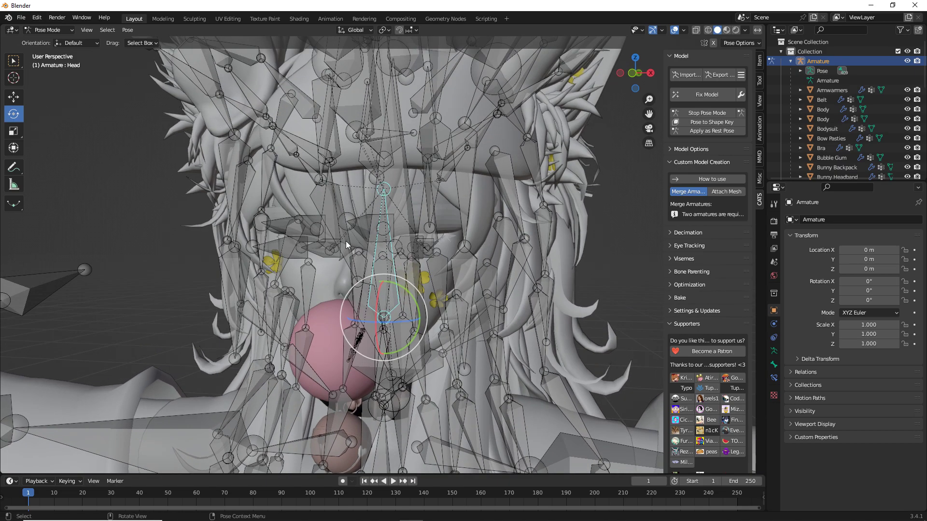
{"action": "middle_click_drag", "start_coordinate": [473, 144], "coordinate": [385, 268]}
{"action": "middle_click_drag", "start_coordinate": [341, 187], "coordinate": [355, 189]}
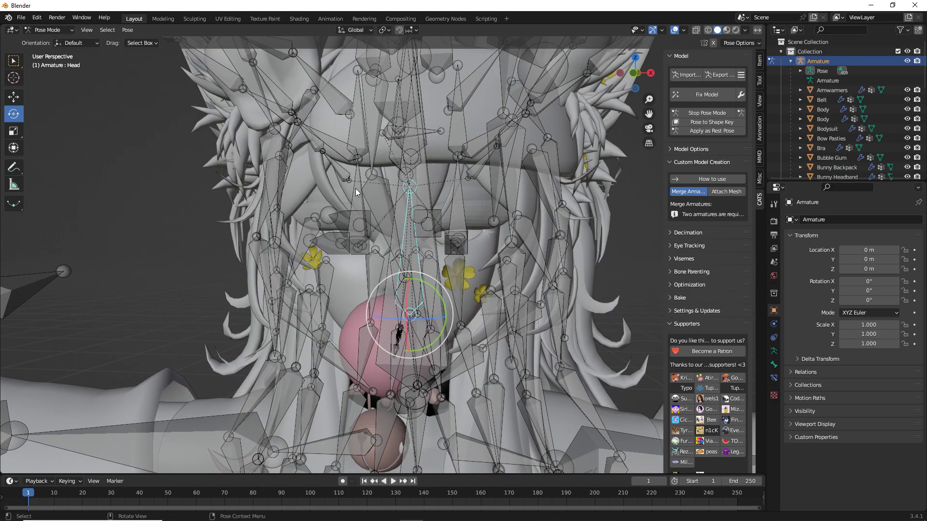
{"action": "left_click_drag", "start_coordinate": [409, 315], "coordinate": [384, 295]}
{"action": "left_click_drag", "start_coordinate": [427, 317], "coordinate": [432, 289]}
{"action": "key", "text": "r"}
{"action": "left_click_drag", "start_coordinate": [358, 292], "coordinate": [427, 264]}
{"action": "right_click", "coordinate": [665, 142]}
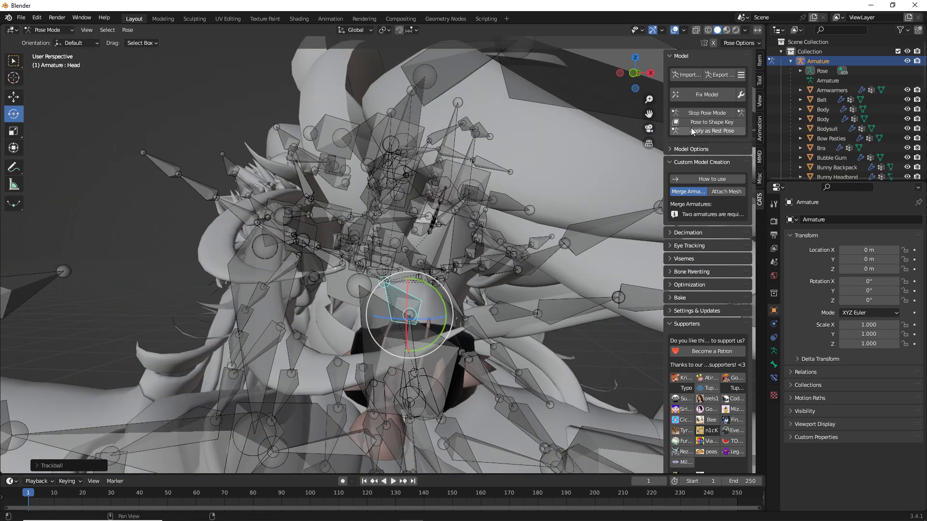
{"action": "left_click", "coordinate": [694, 113]}
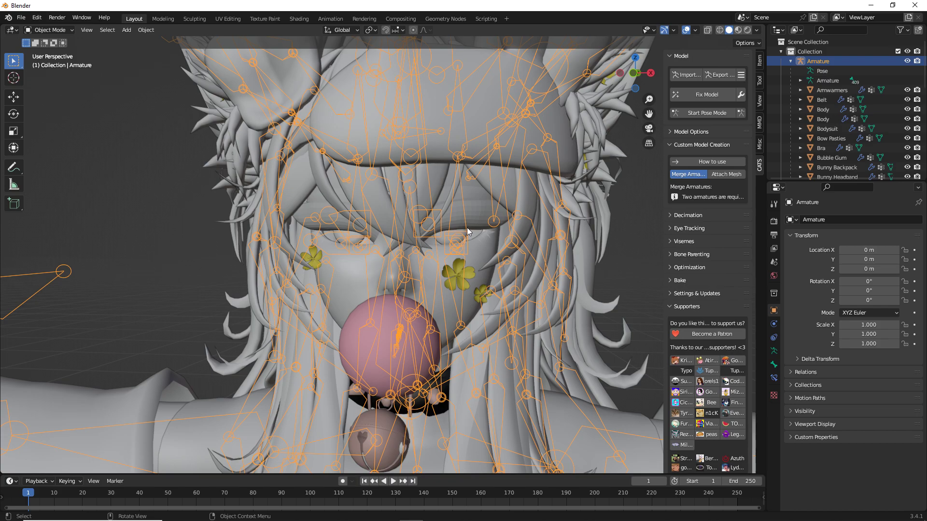
{"action": "left_click", "coordinate": [176, 234]}
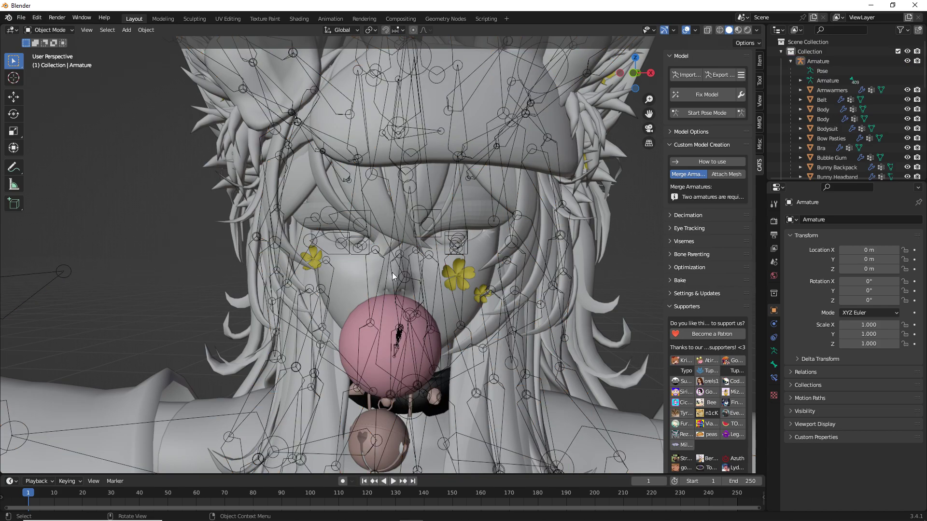
{"action": "middle_click_drag", "start_coordinate": [392, 273], "coordinate": [384, 273]}
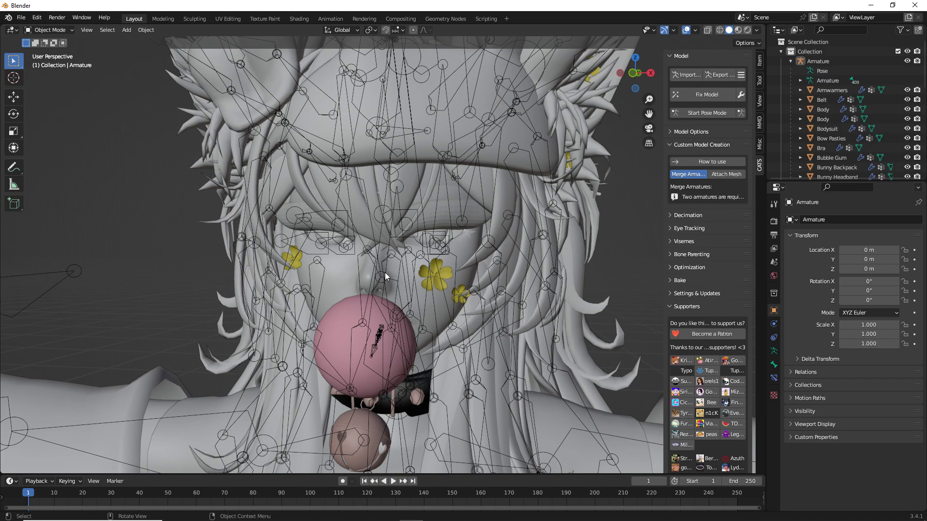